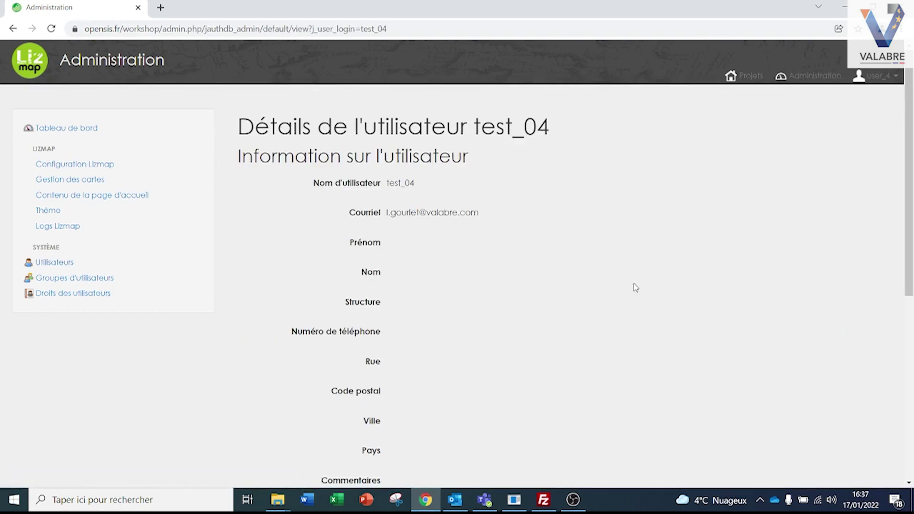
# Add test_04 to the fuveau group, then return to the user list
pyautogui.scroll(-5, 453, 243)
pyautogui.scroll(-1, 393, 203)
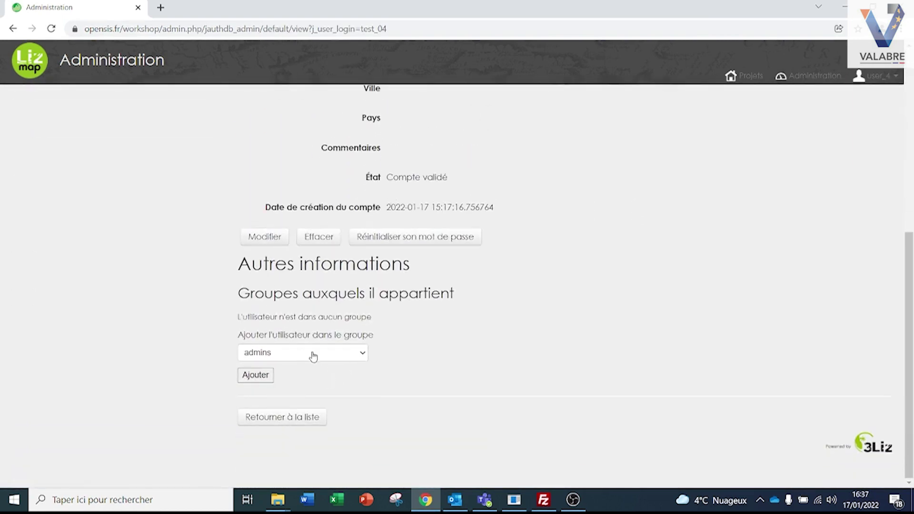
pyautogui.click(359, 352)
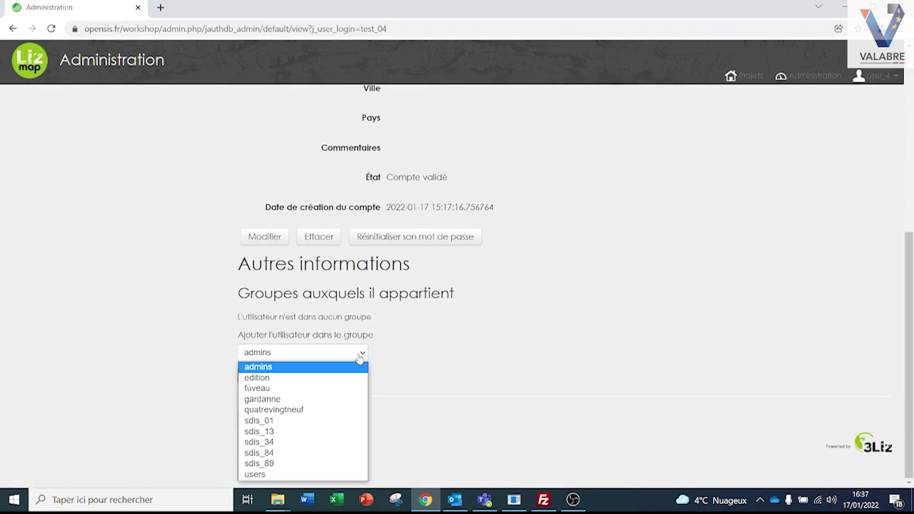
pyautogui.click(253, 389)
pyautogui.click(261, 376)
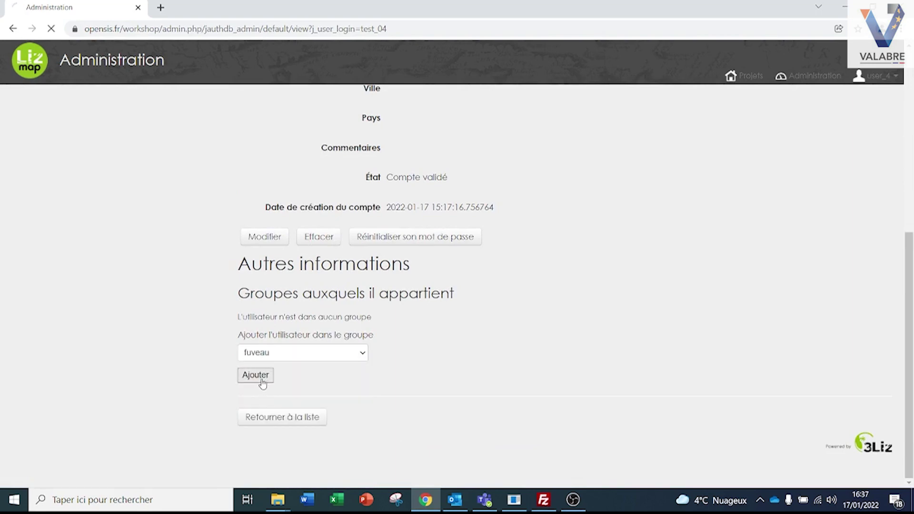
pyautogui.scroll(-8, 305, 393)
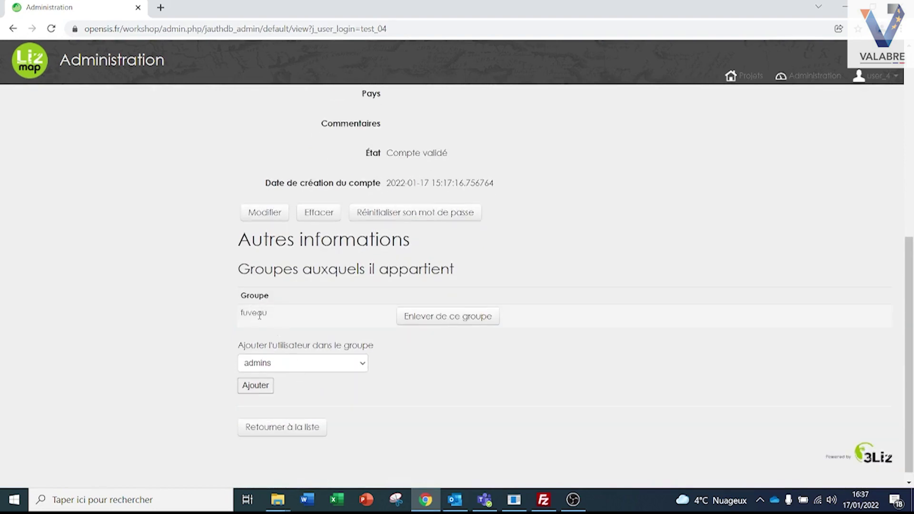
pyautogui.scroll(-1, 286, 350)
pyautogui.click(286, 418)
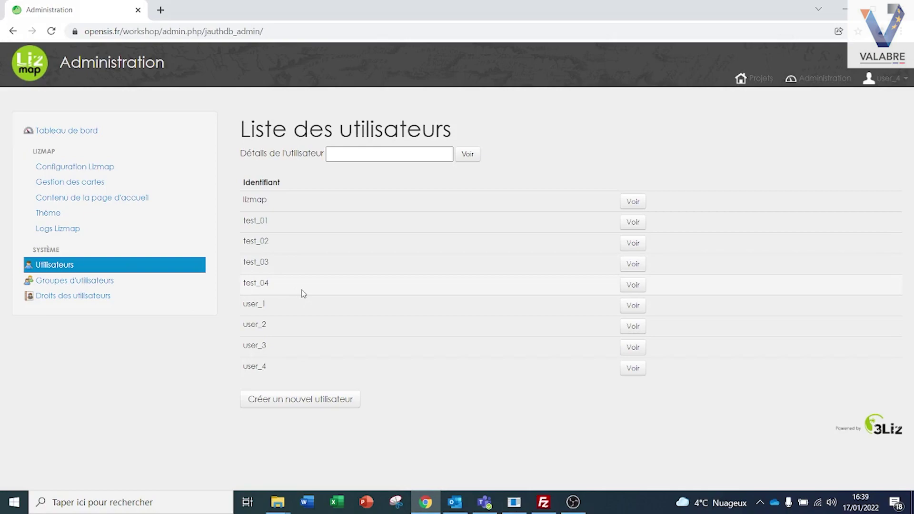
# Tick fuveau under Visualiser les projets for the user4 repository and save it
pyautogui.click(93, 182)
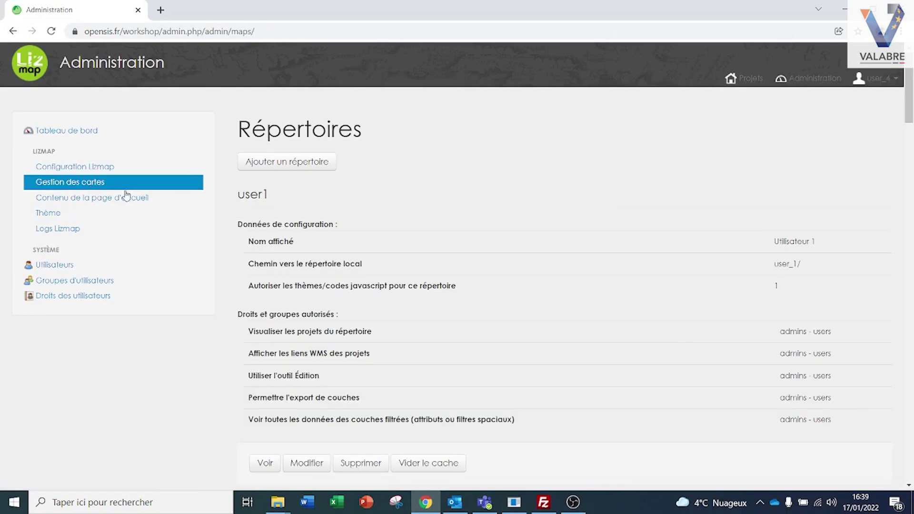
pyautogui.scroll(-20, 278, 245)
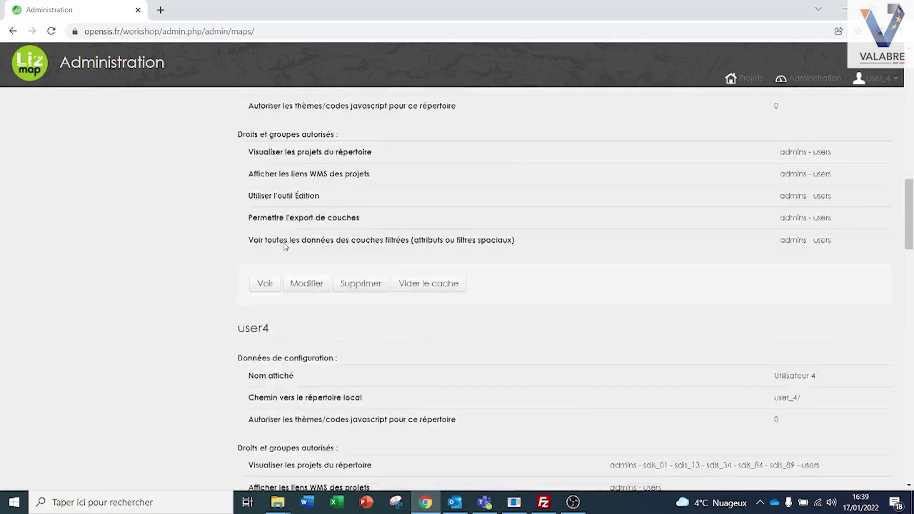
pyautogui.scroll(-1, 284, 245)
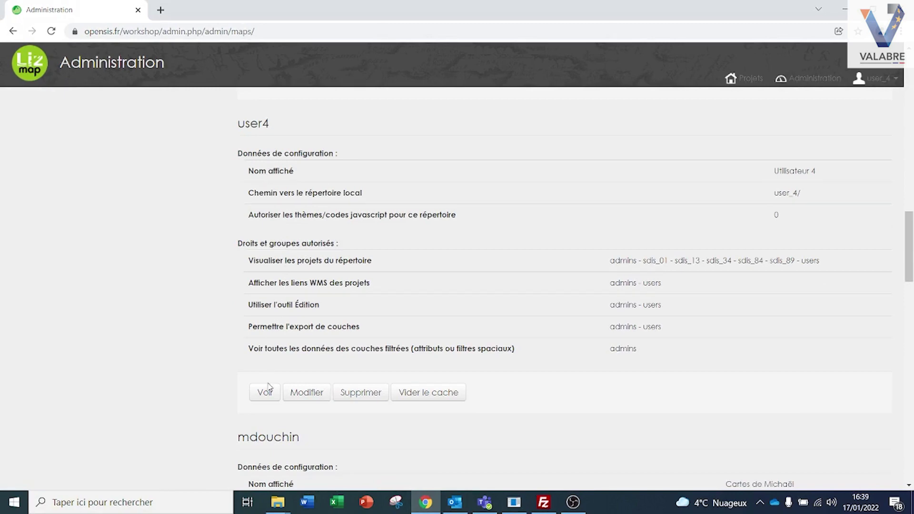
pyautogui.click(307, 394)
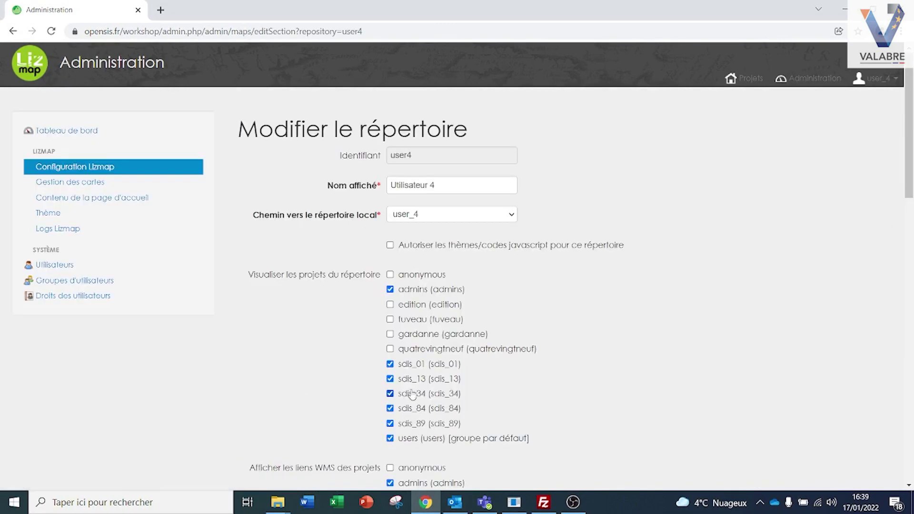
pyautogui.click(390, 319)
pyautogui.scroll(-15, 351, 290)
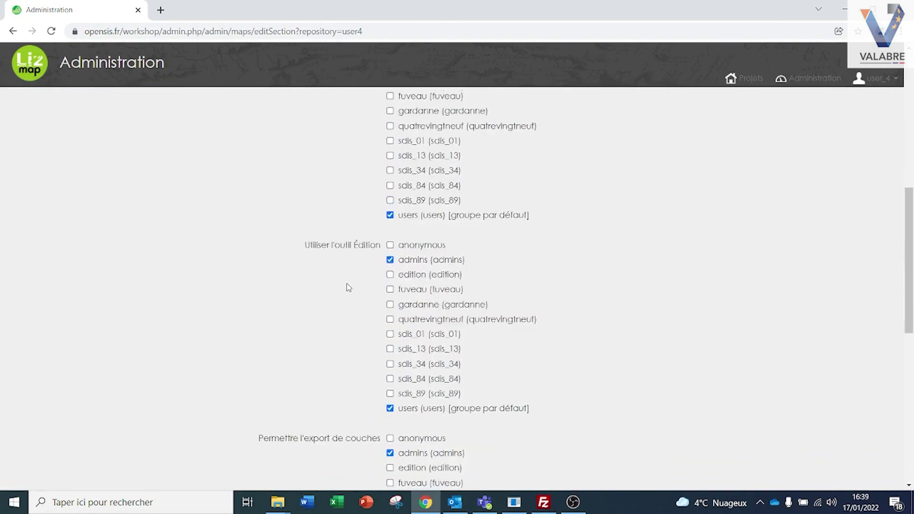
pyautogui.click(372, 386)
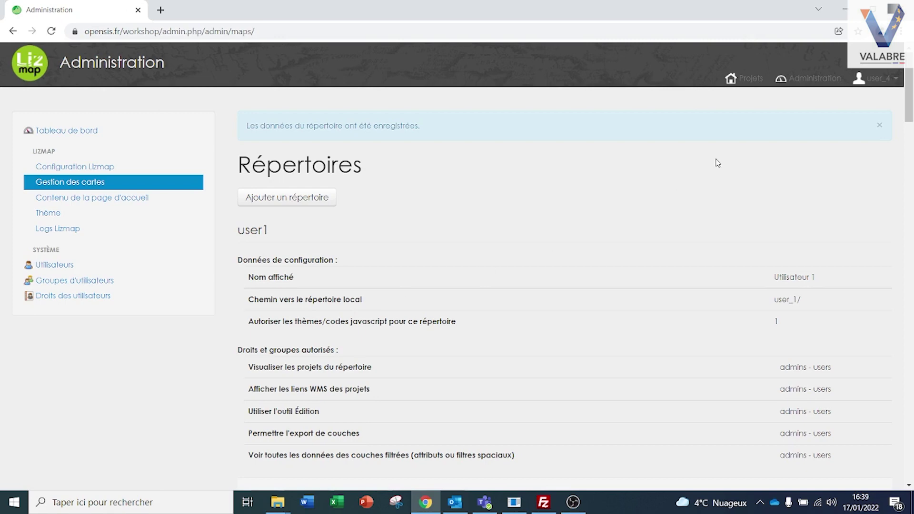
# Log out of the Lizmap Web Client administration from the user_4 menu
pyautogui.click(878, 78)
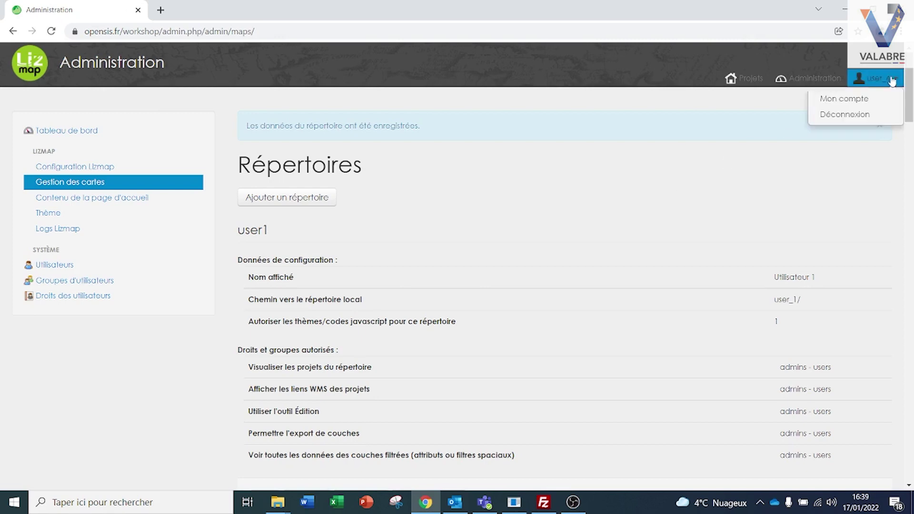
pyautogui.click(861, 115)
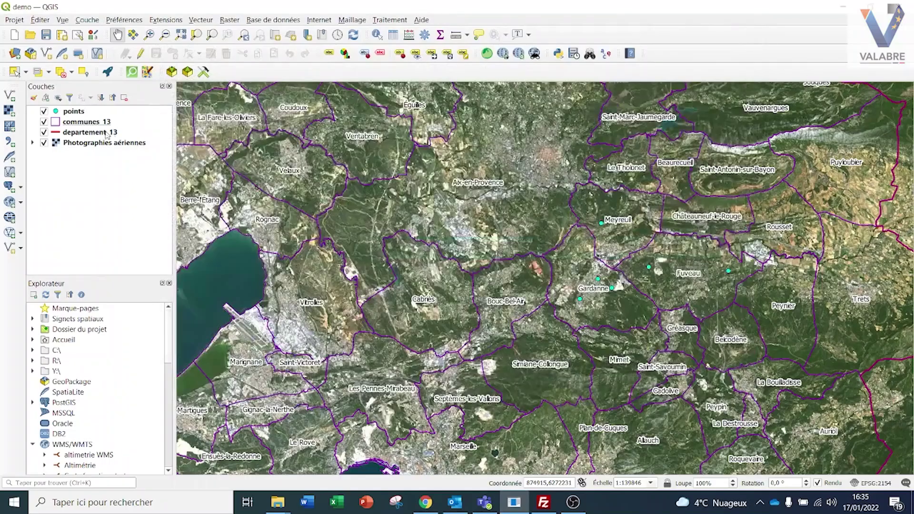
pyautogui.rightClick(98, 124)
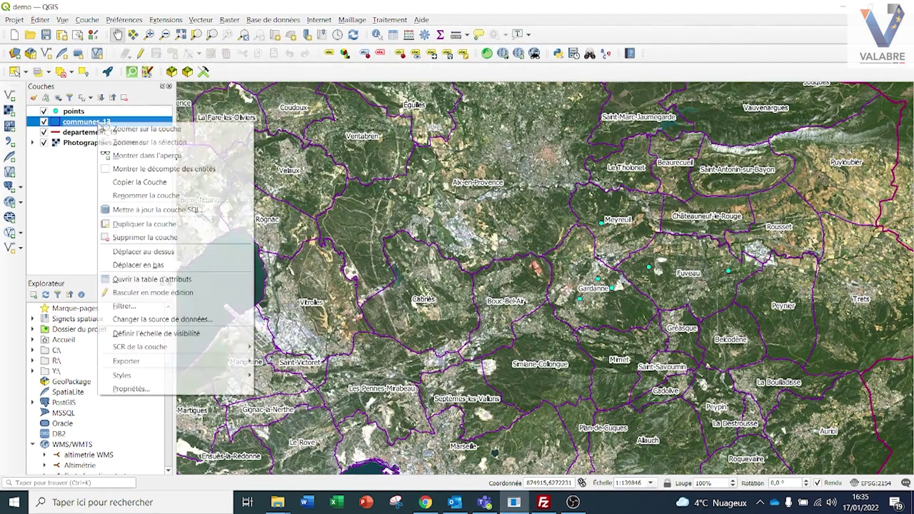
# Add a varchar field 'groupe' of length 50 to the communes_13 attribute table
pyautogui.click(152, 280)
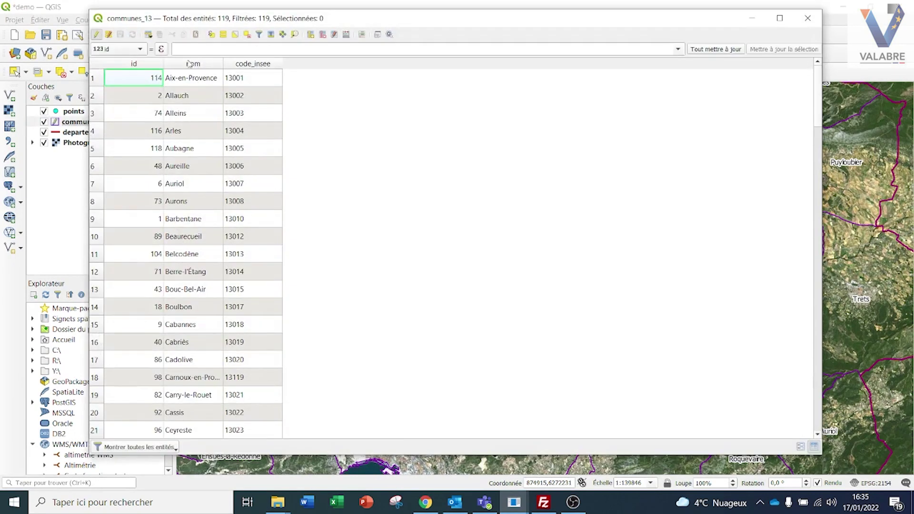
pyautogui.click(310, 34)
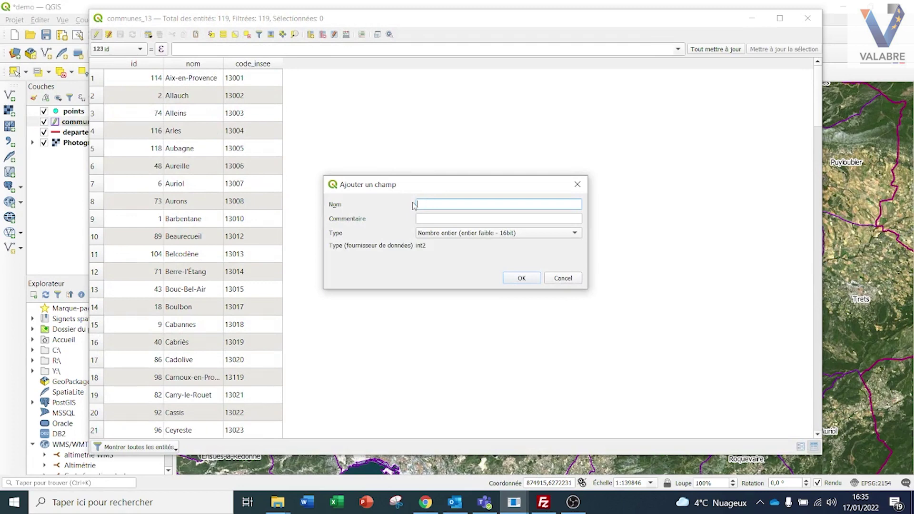
pyautogui.click(447, 234)
pyautogui.click(467, 326)
pyautogui.click(438, 261)
pyautogui.write('50')
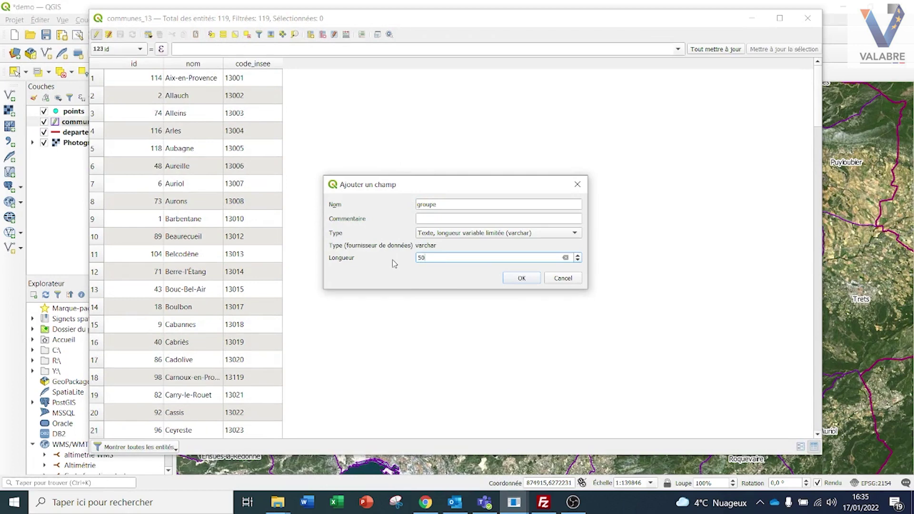
pyautogui.click(523, 278)
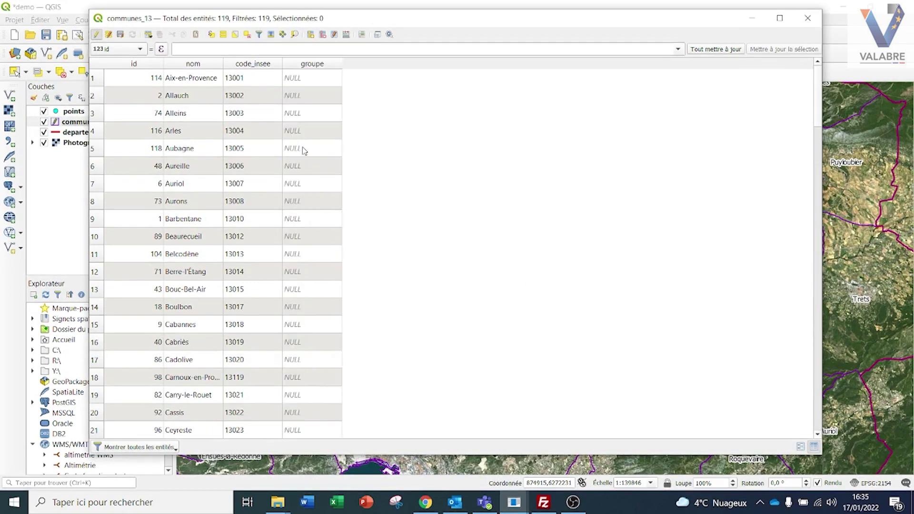
# Enter fuveau for Fuveau and gardanne for Gardanne, then save the communes_13 edits
pyautogui.scroll(-8, 289, 184)
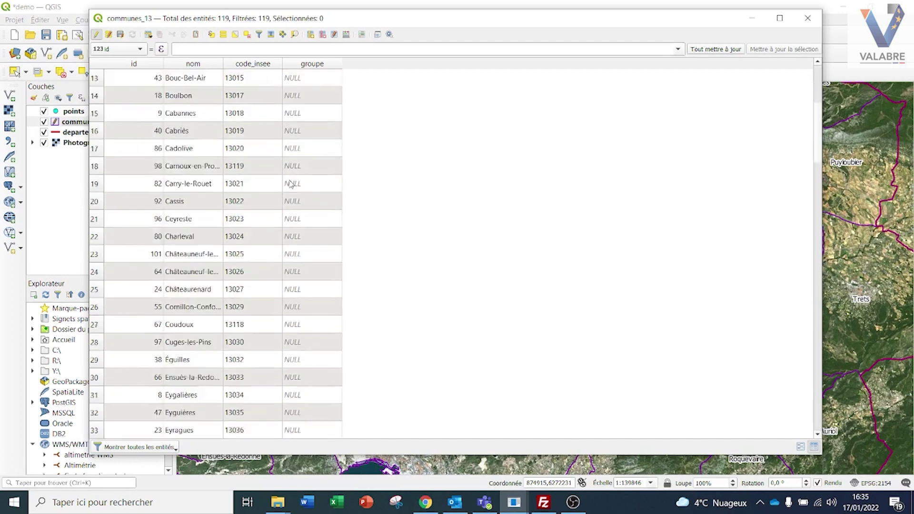
pyautogui.doubleClick(308, 271)
pyautogui.write('fuveau')
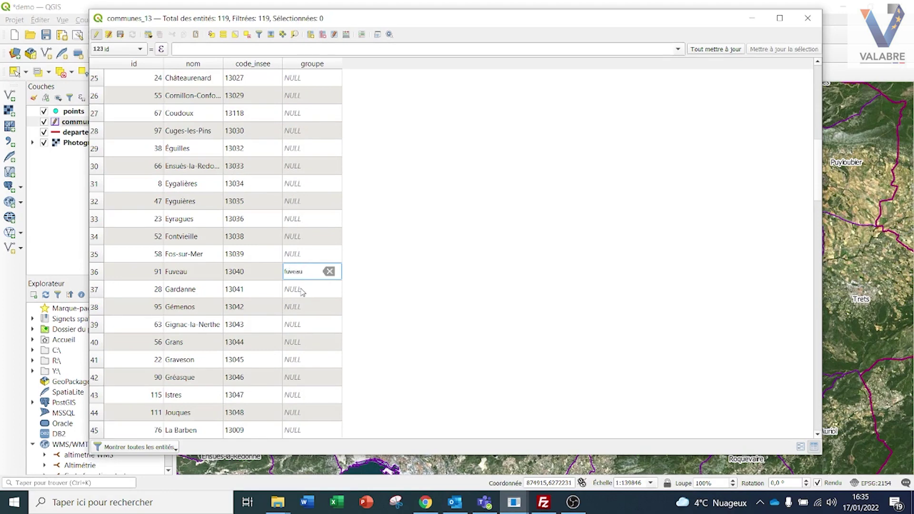
pyautogui.doubleClick(302, 290)
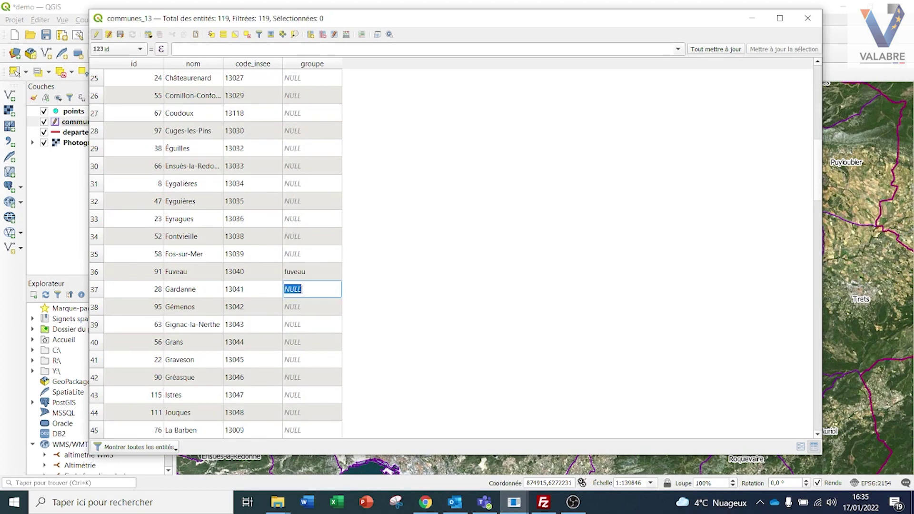
pyautogui.write('gardanne')
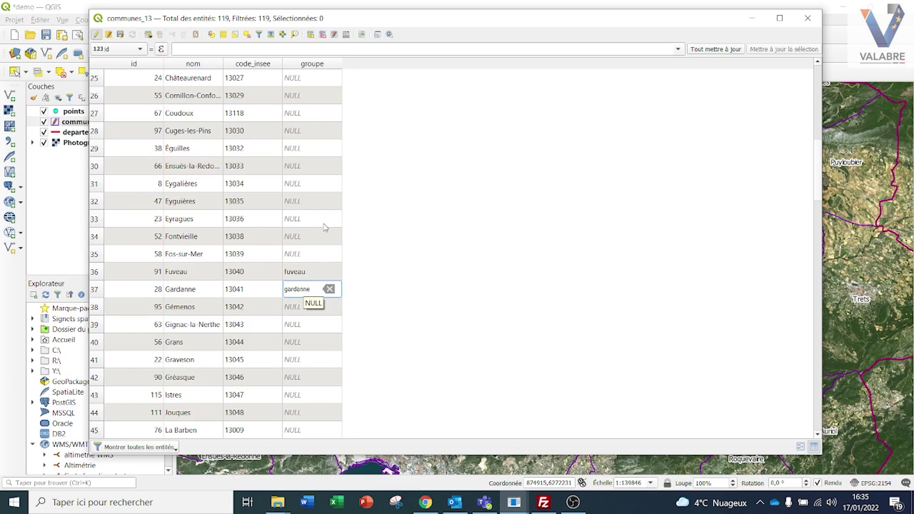
pyautogui.press('Return')
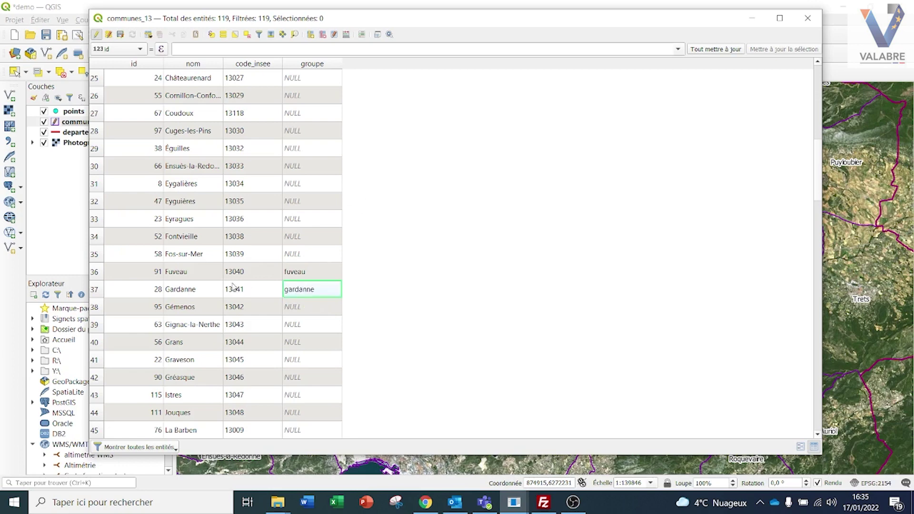
pyautogui.click(99, 36)
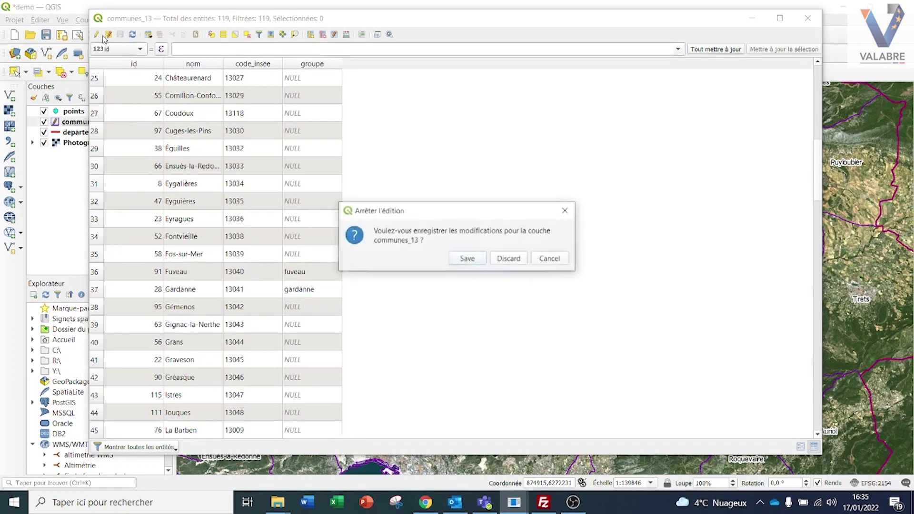
pyautogui.click(464, 260)
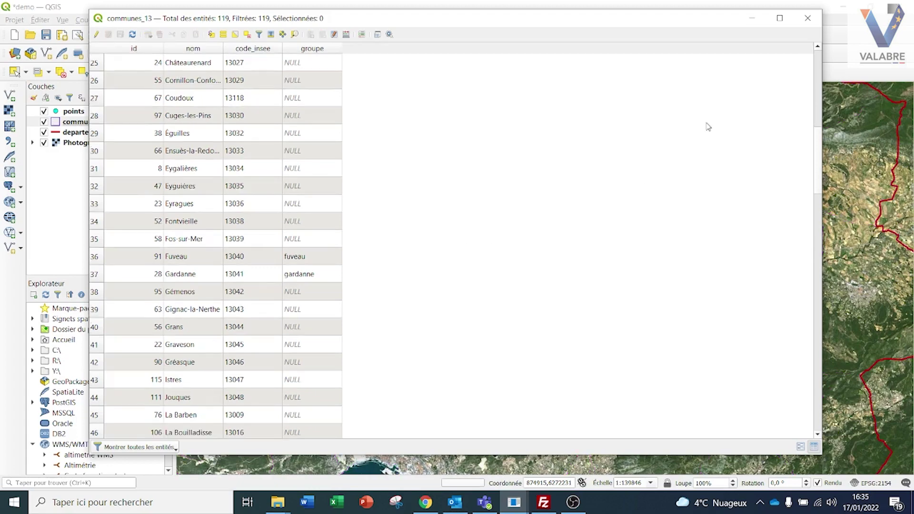
pyautogui.click(803, 23)
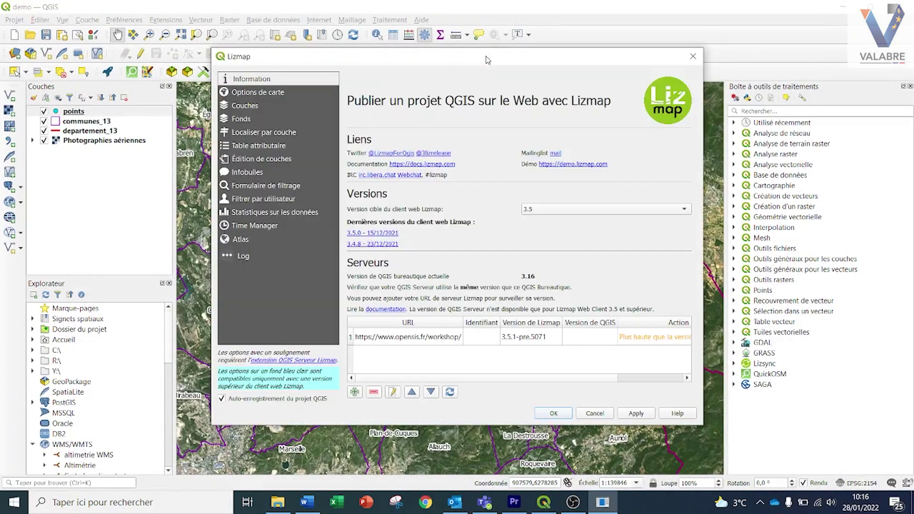
# In Lizmap's filter-by-user settings, choose communes_13 as the layer and groupe as its field
pyautogui.click(486, 53)
pyautogui.click(253, 199)
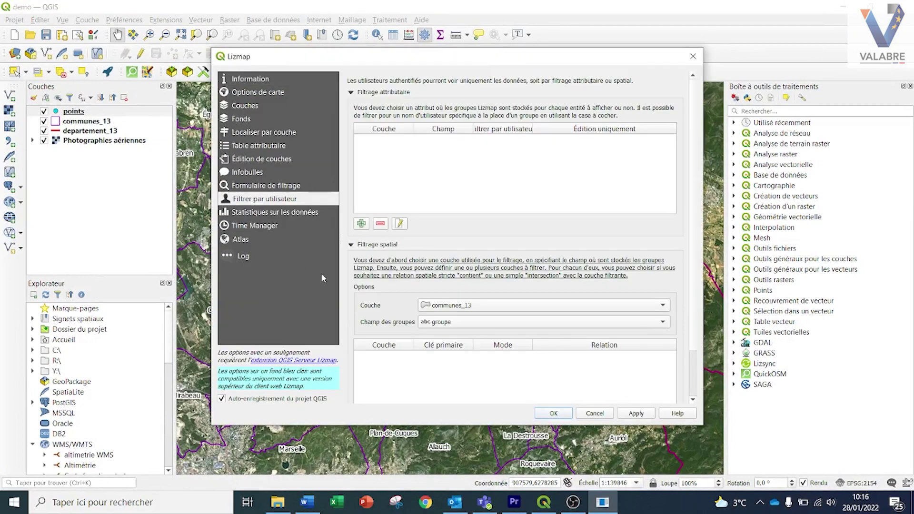
pyautogui.scroll(-1, 365, 296)
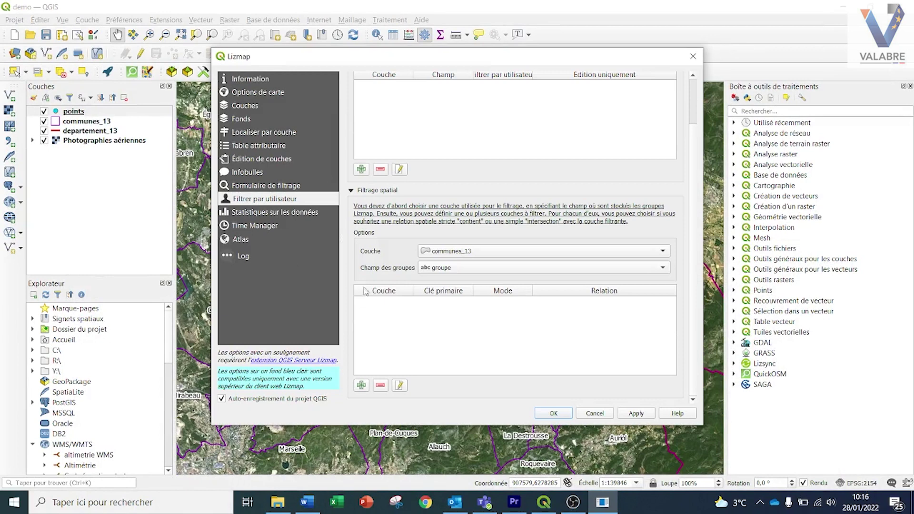
pyautogui.click(505, 256)
pyautogui.click(465, 253)
pyautogui.click(480, 268)
pyautogui.click(453, 268)
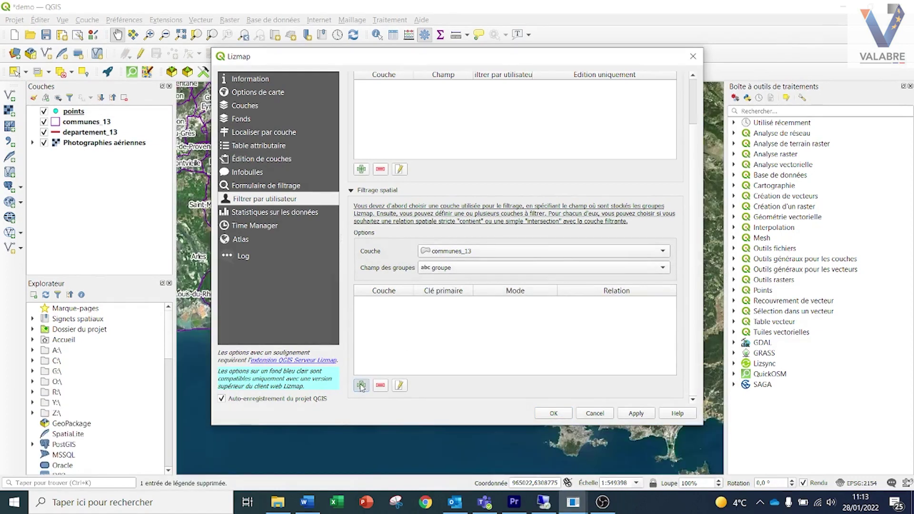
# Add points with primary key id, Display and editing mode and Contains relation, then save
pyautogui.click(361, 385)
pyautogui.click(436, 176)
pyautogui.click(444, 199)
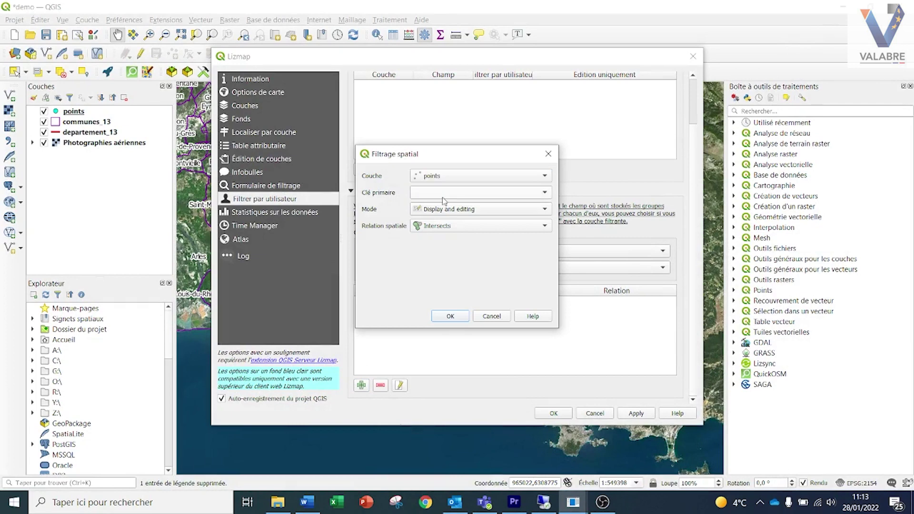
pyautogui.click(500, 193)
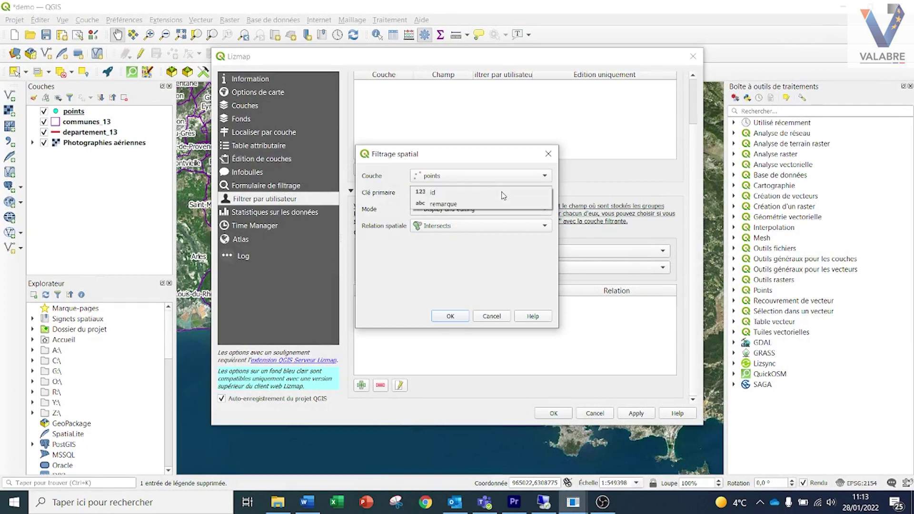
pyautogui.click(423, 193)
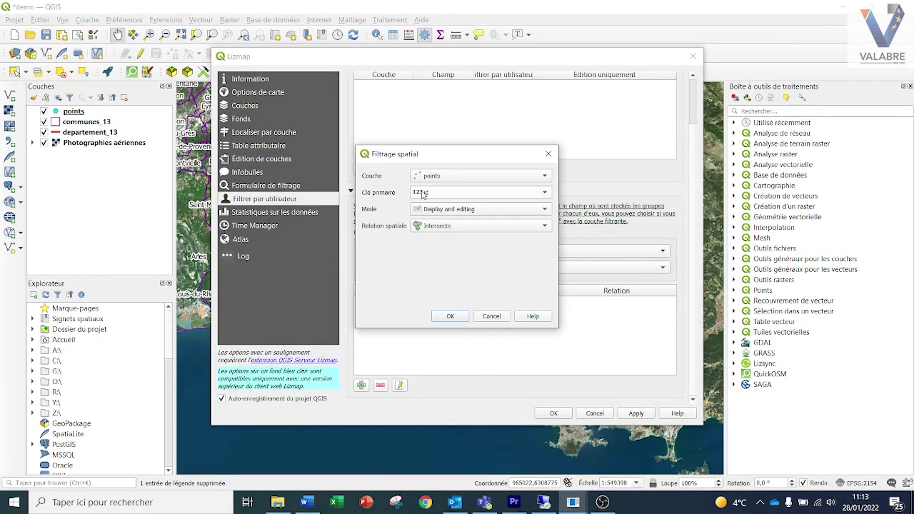
pyautogui.click(437, 212)
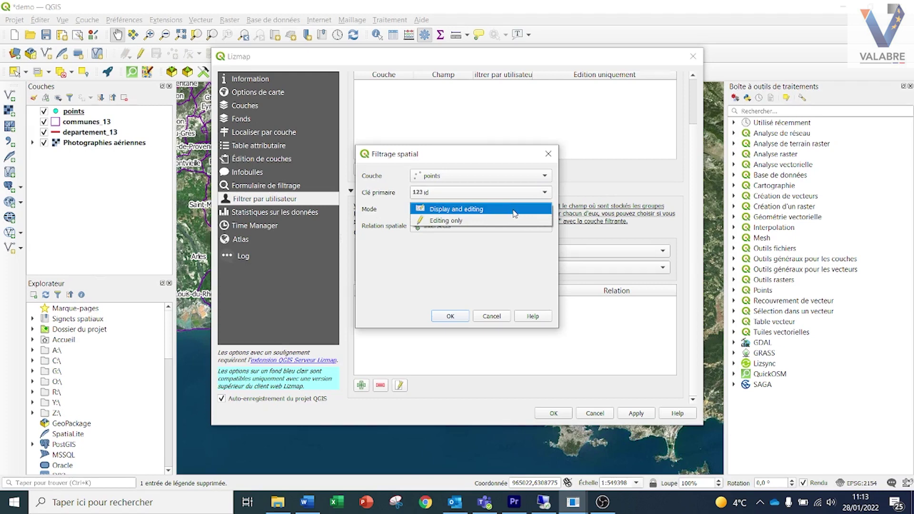
pyautogui.click(515, 214)
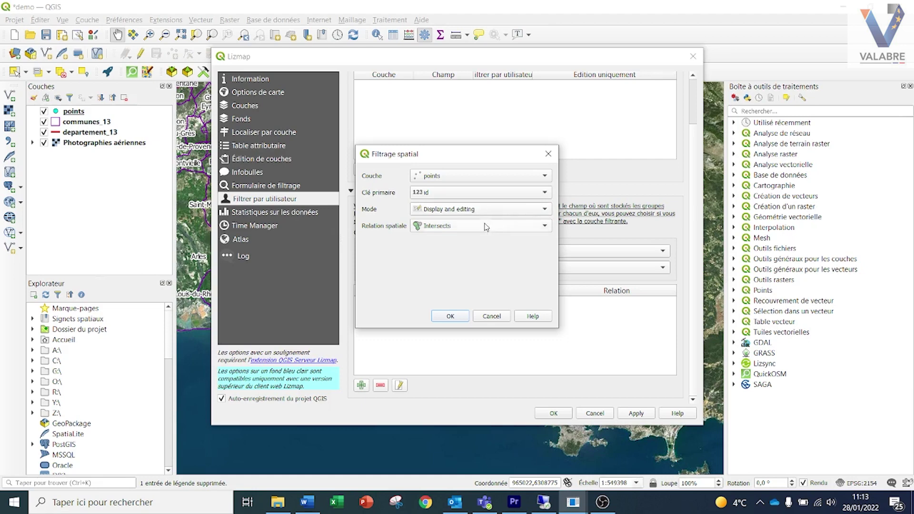
pyautogui.click(439, 231)
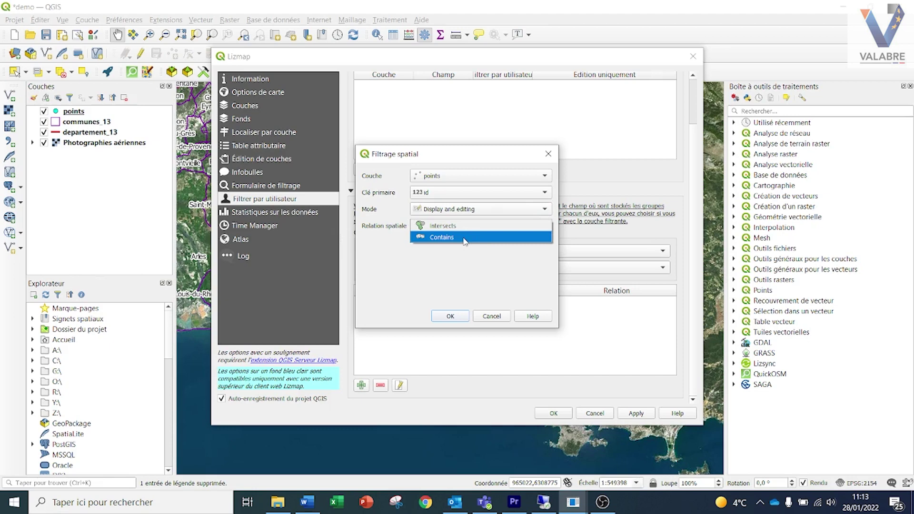
pyautogui.click(465, 239)
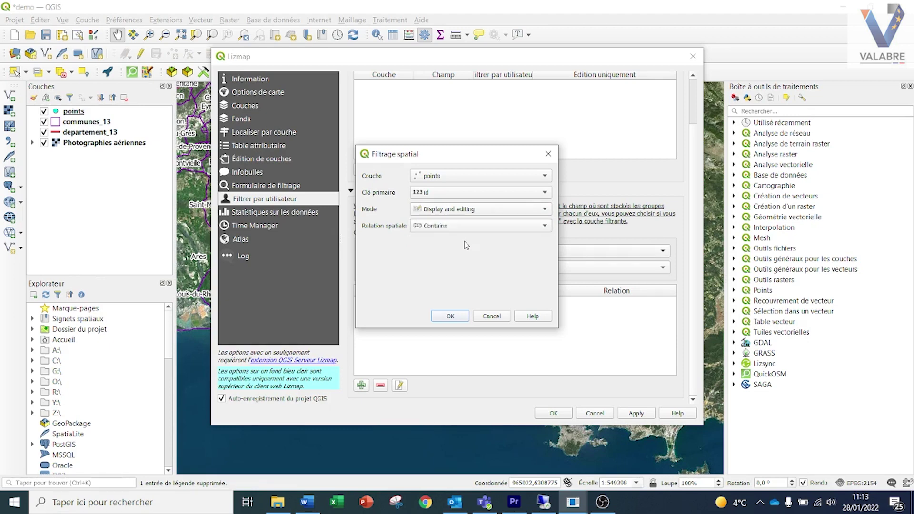
pyautogui.click(450, 316)
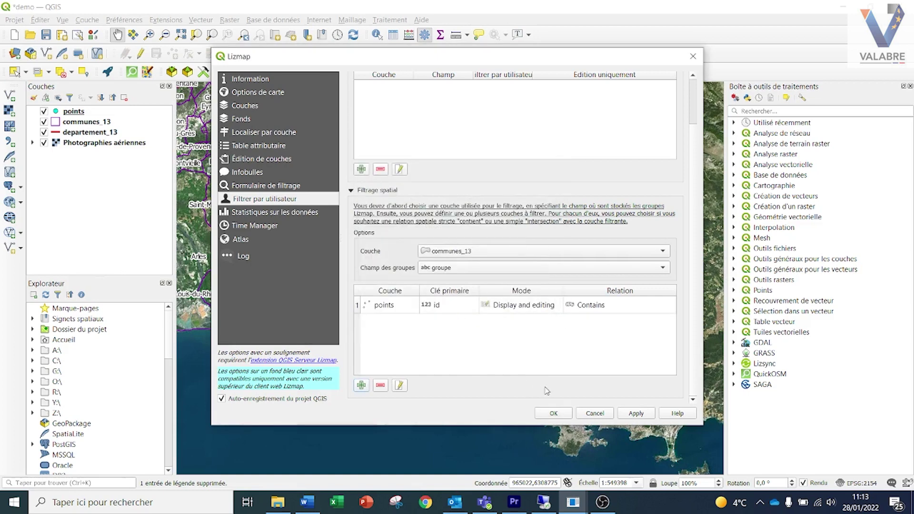
pyautogui.click(555, 413)
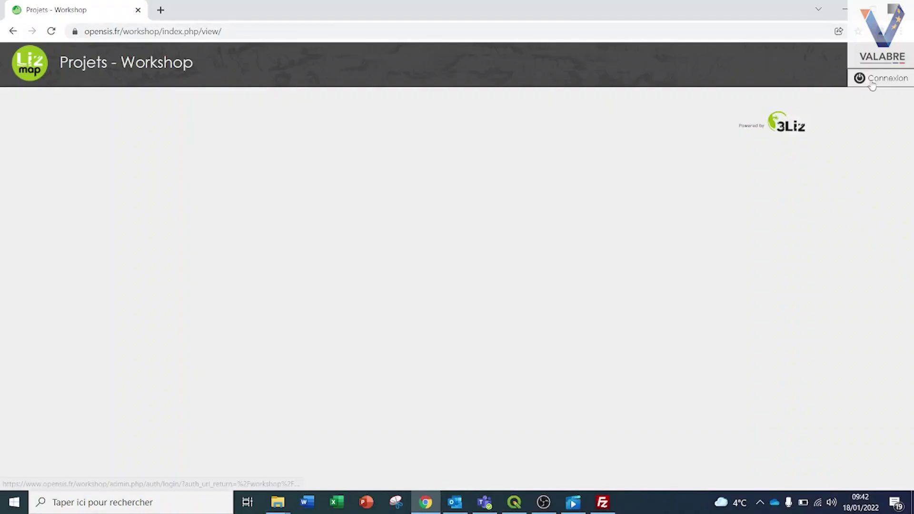
# Sign in with the test_04 account's username and password
pyautogui.click(873, 80)
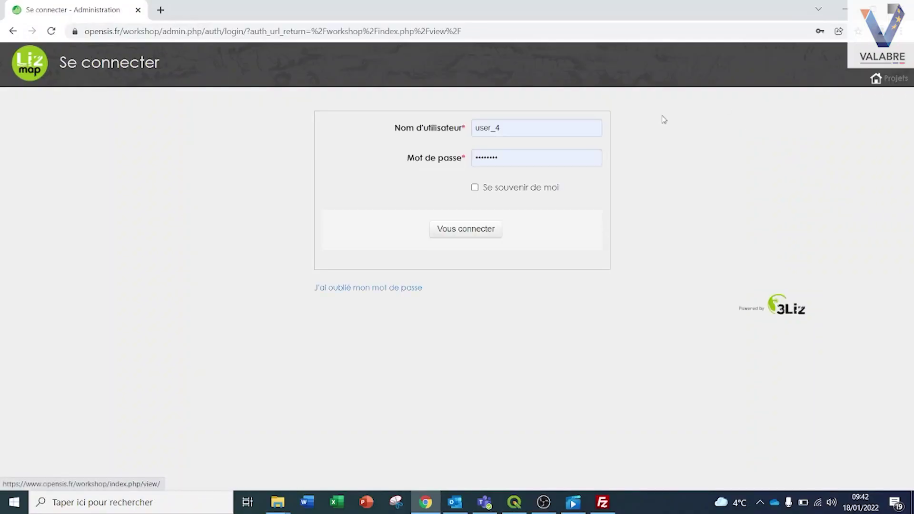
pyautogui.doubleClick(538, 126)
pyautogui.write('test')
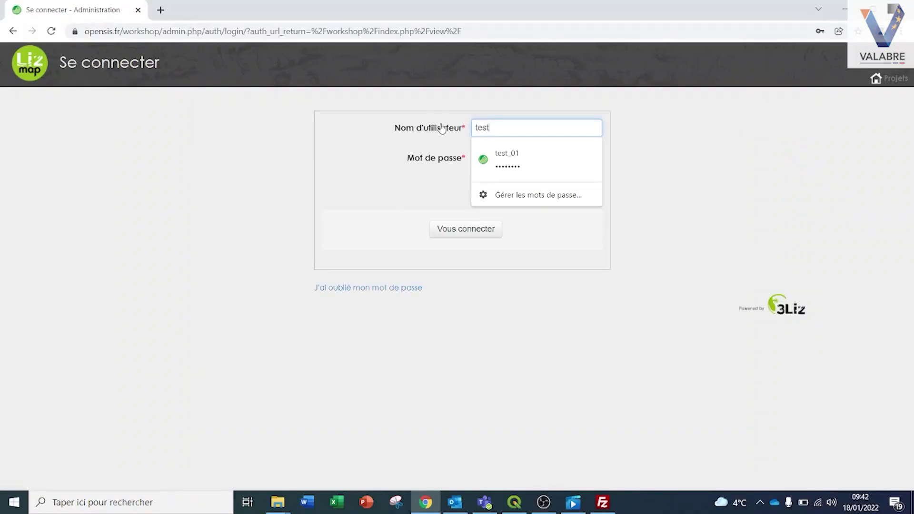
pyautogui.write('_04')
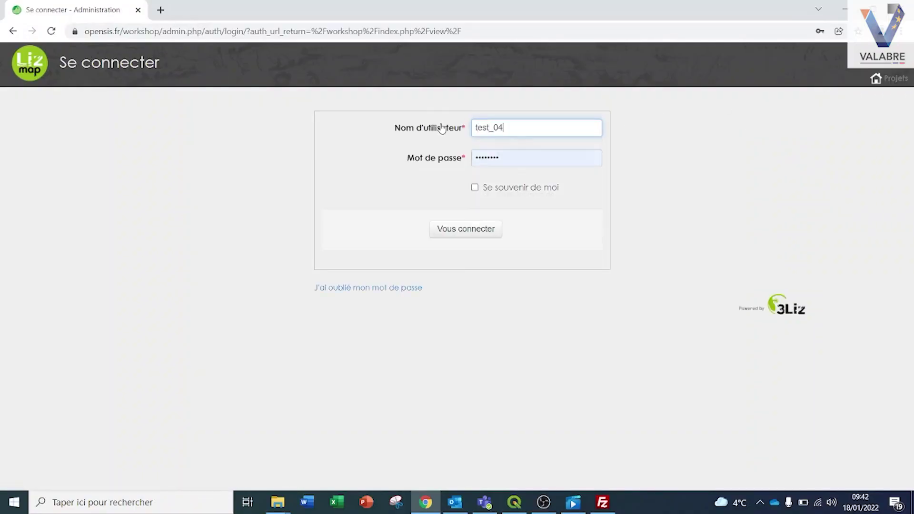
pyautogui.doubleClick(514, 152)
pyautogui.write('te')
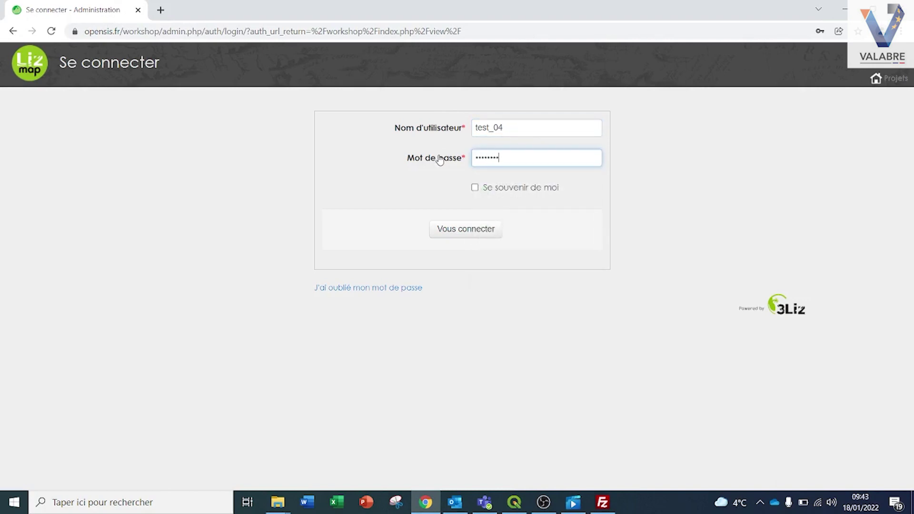
pyautogui.click(443, 226)
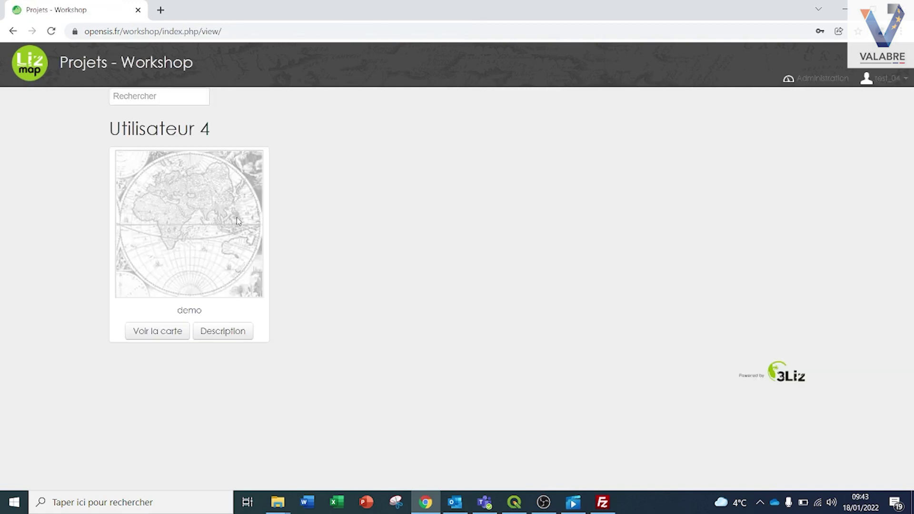
# Open the demo map, zoom in around Gardanne and Fuveau, and show both cyan points' attributes
pyautogui.click(225, 220)
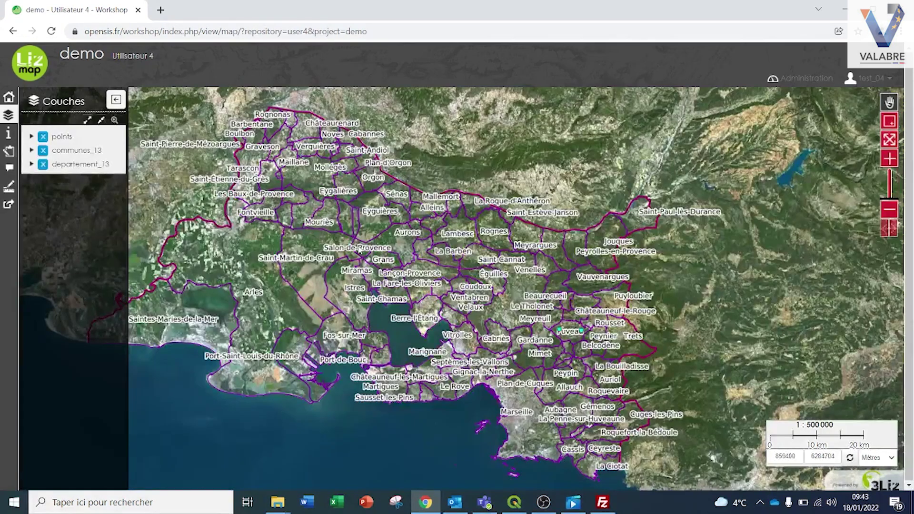
pyautogui.scroll(1, 564, 345)
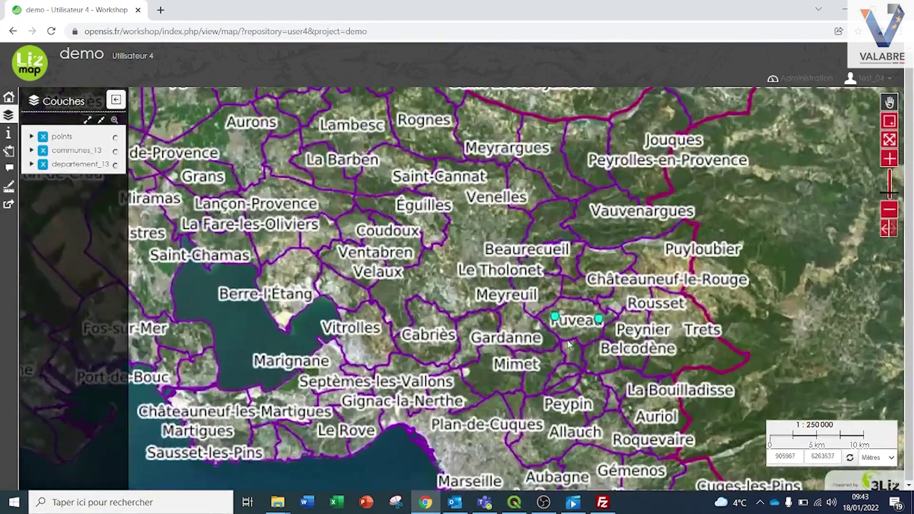
pyautogui.scroll(1, 570, 344)
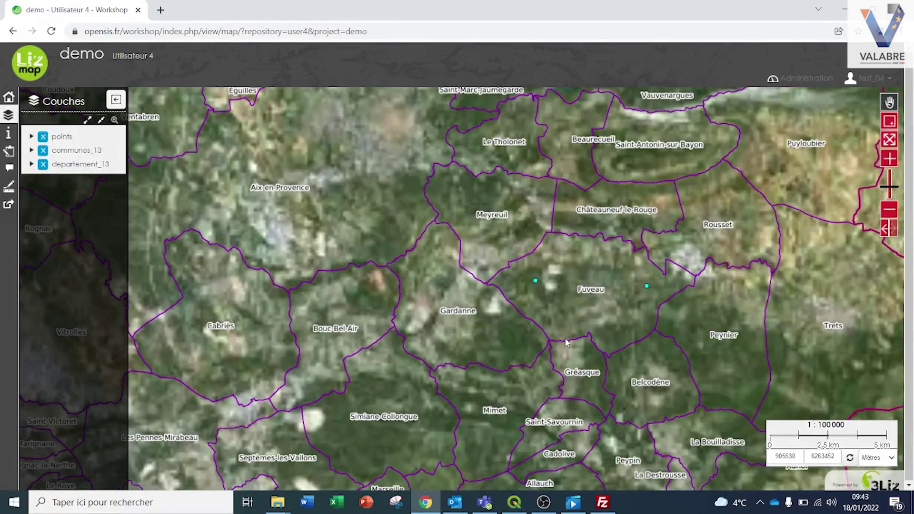
pyautogui.click(536, 282)
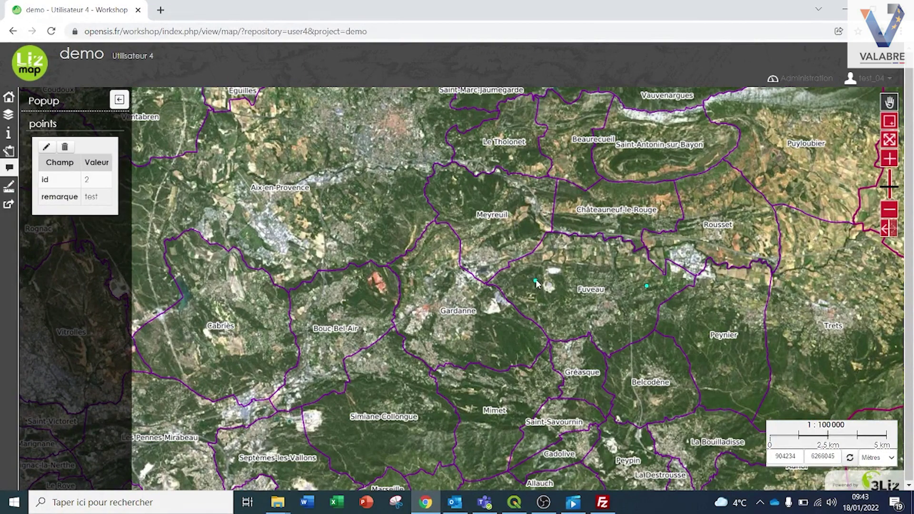
pyautogui.click(646, 286)
# Change point 5's remarque from test1 to test2 and save it
pyautogui.click(46, 146)
pyautogui.click(134, 192)
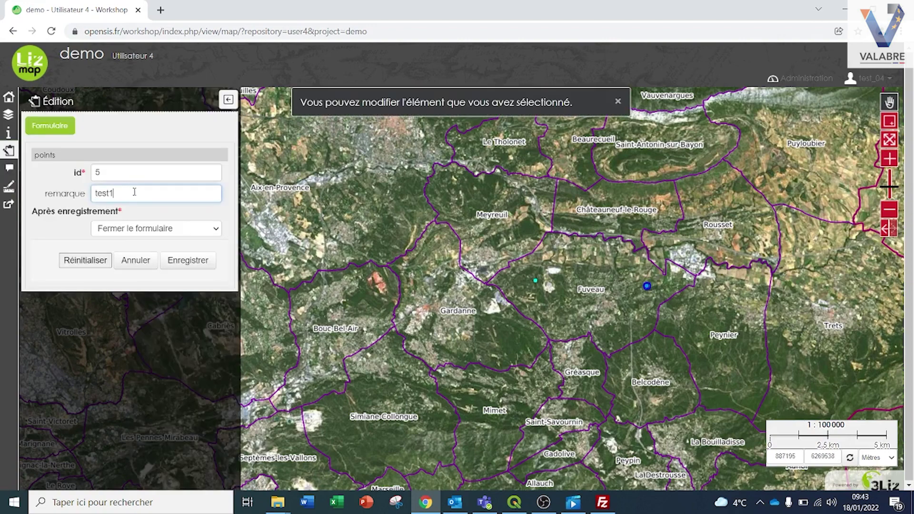
pyautogui.press('BackSpace')
pyautogui.write('2')
pyautogui.click(189, 261)
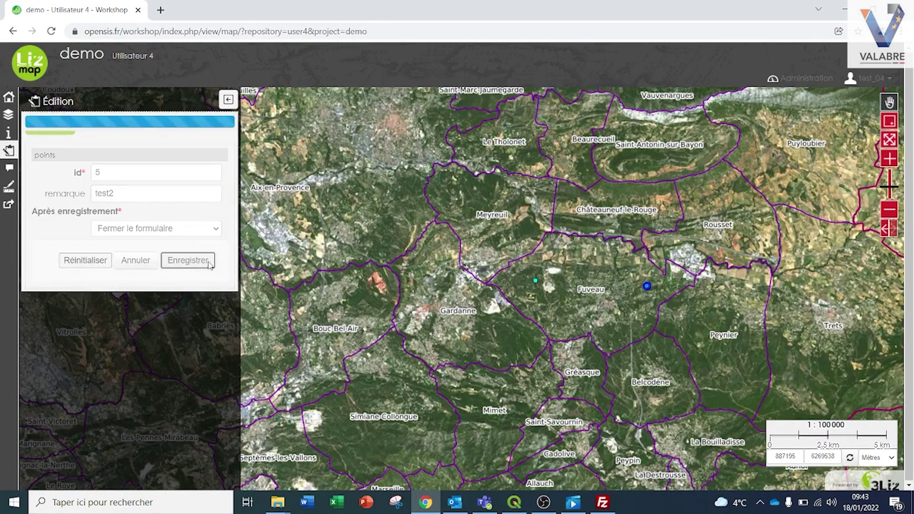
# Confirm the point's popup now shows test2, then log out of the test account
pyautogui.click(646, 287)
pyautogui.moveTo(109, 198); pyautogui.dragTo(85, 197)
pyautogui.click(107, 198)
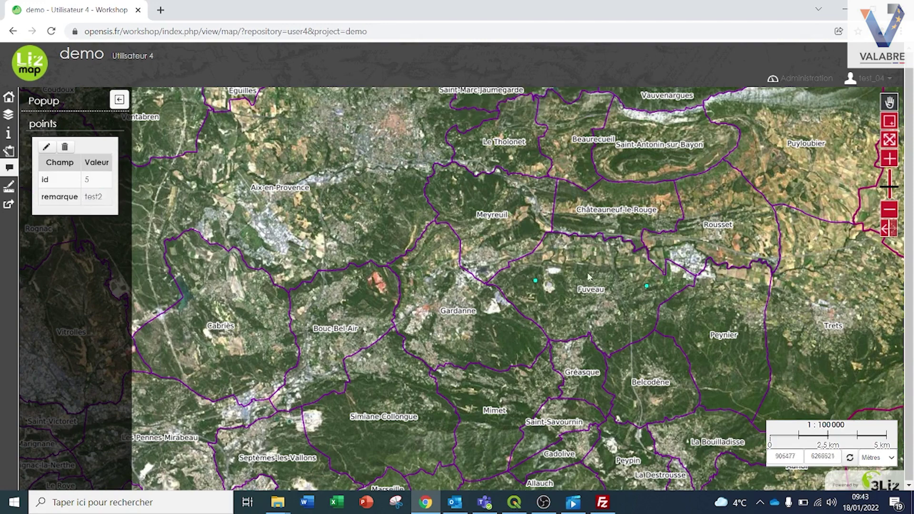
pyautogui.click(872, 80)
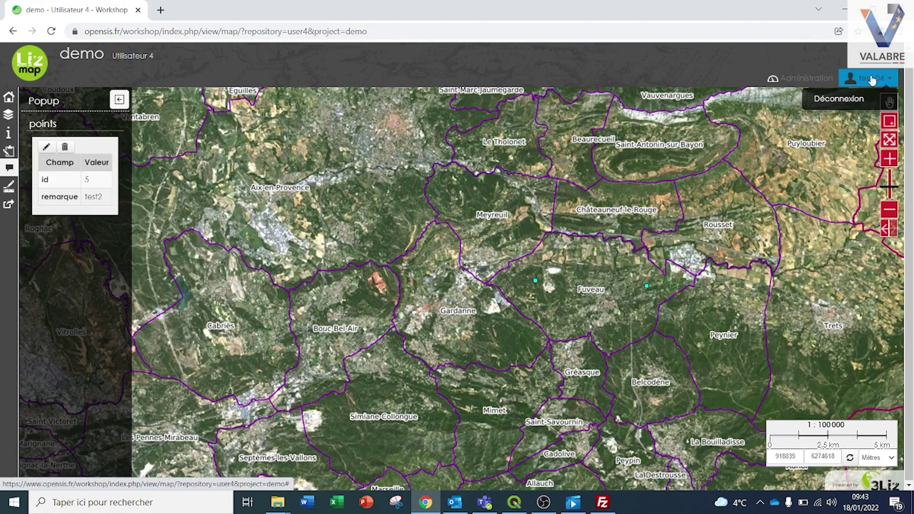
pyautogui.click(855, 100)
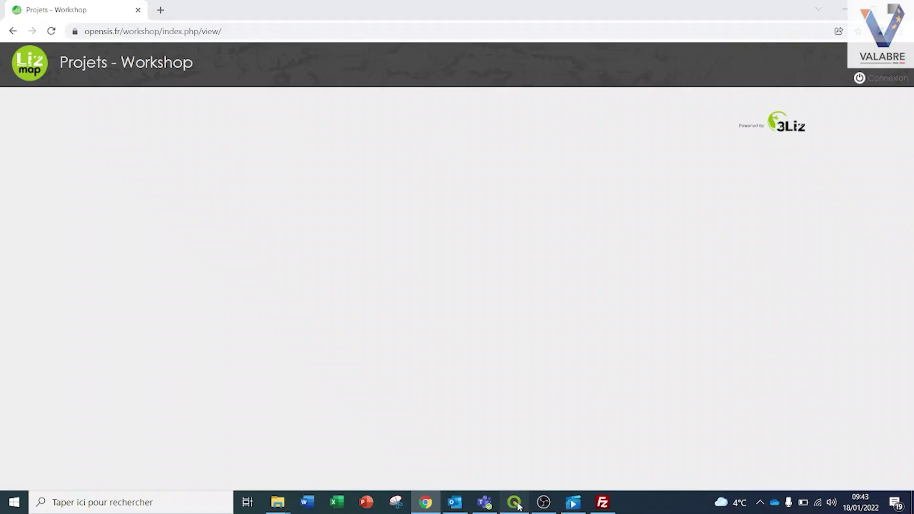
# Switch the points layer's spatial filter mode to Editing only and save the Lizmap configuration
pyautogui.click(514, 502)
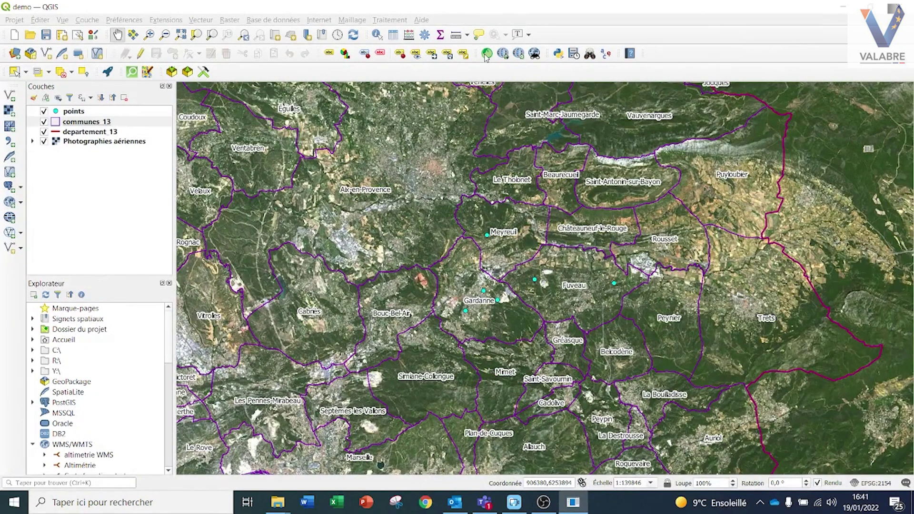
pyautogui.click(486, 54)
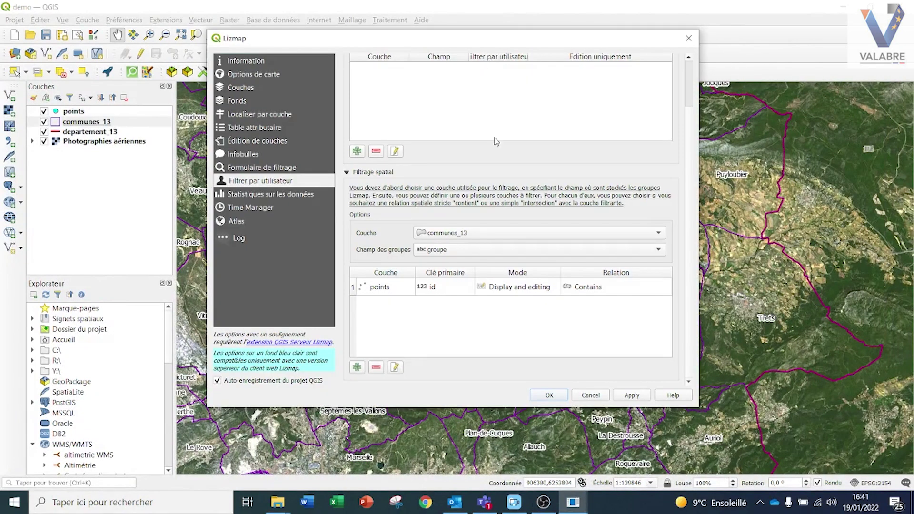
pyautogui.doubleClick(488, 290)
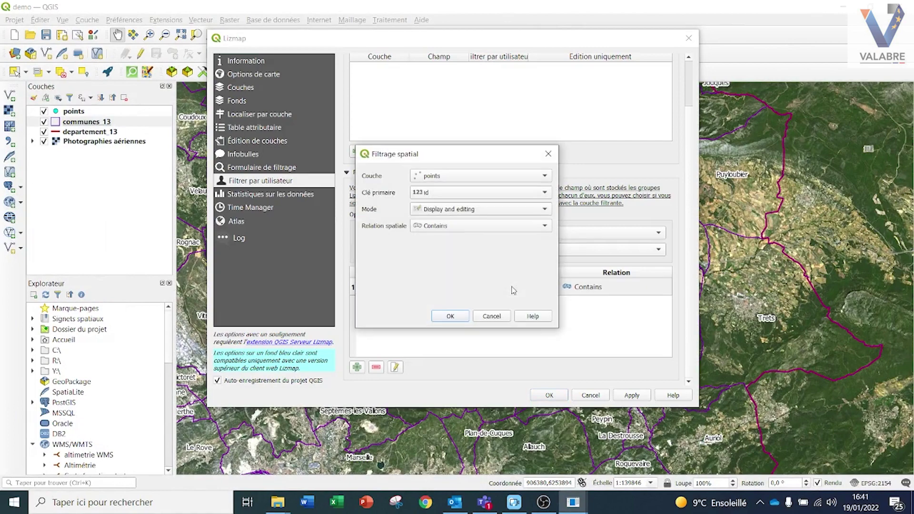
pyautogui.click(453, 221)
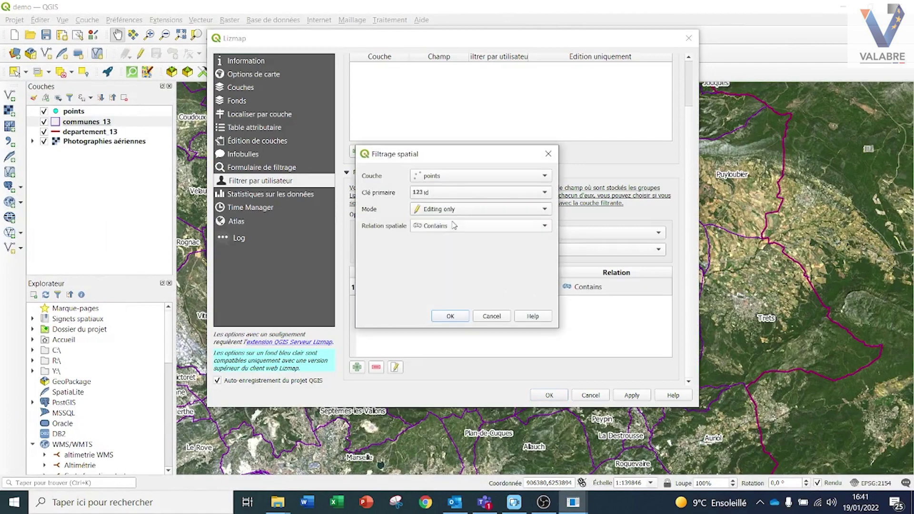
pyautogui.click(449, 318)
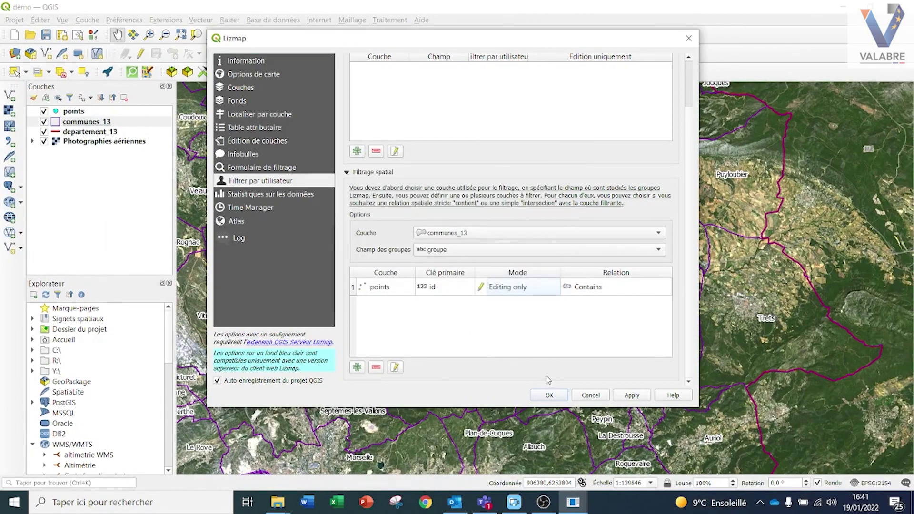
pyautogui.click(548, 395)
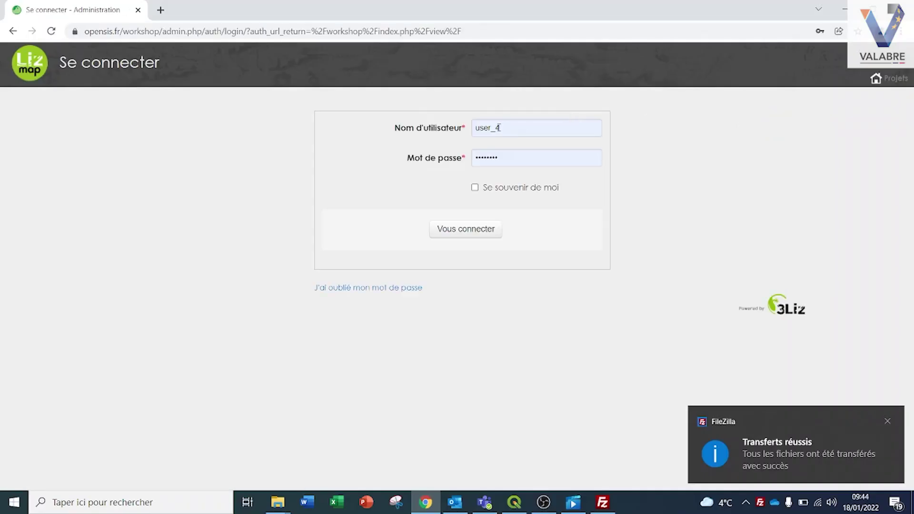
# Sign in again as test_04 with its password and open the demo map project
pyautogui.click(456, 130)
pyautogui.write('test_04')
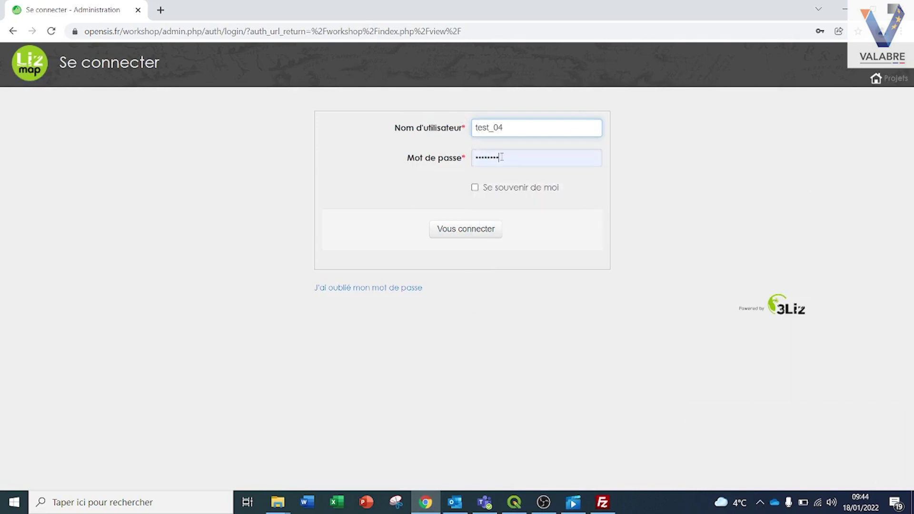
pyautogui.doubleClick(510, 159)
pyautogui.write('•••')
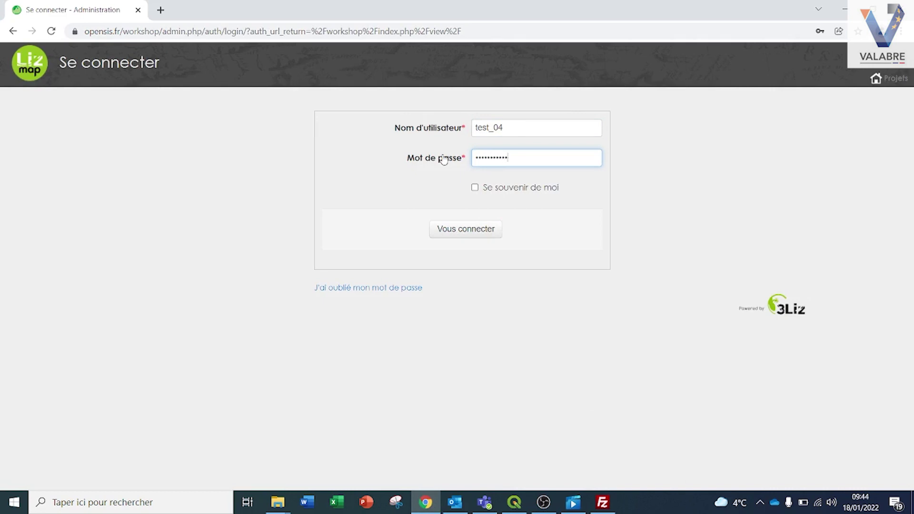
pyautogui.click(463, 231)
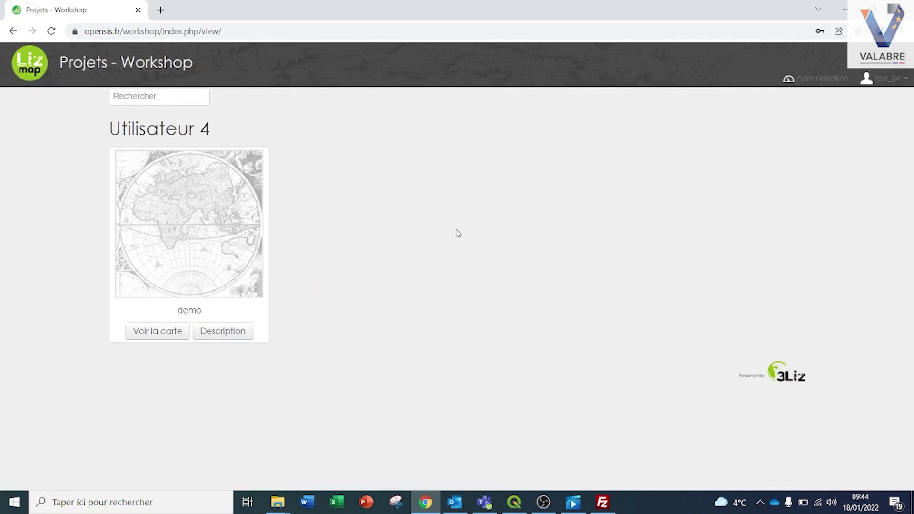
pyautogui.click(244, 276)
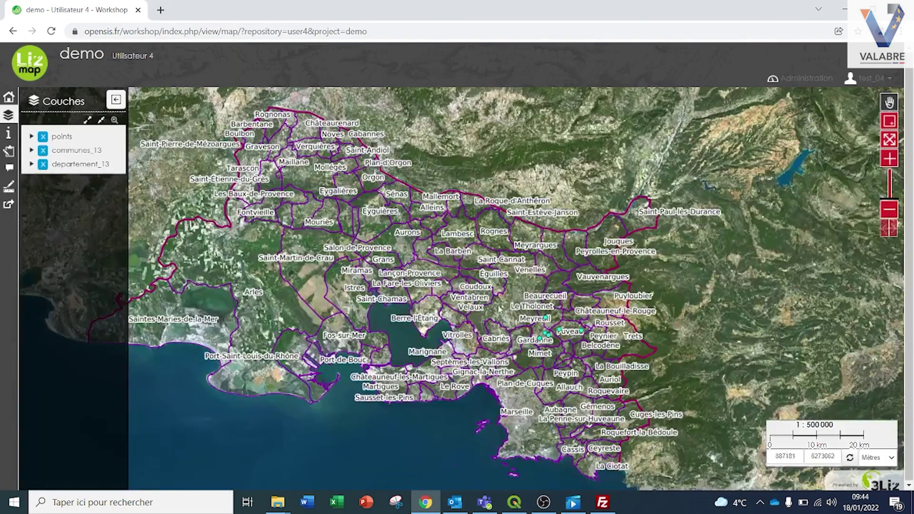
# Change the remarque of the point near Fuveau to test3 and save it
pyautogui.scroll(3, 528, 317)
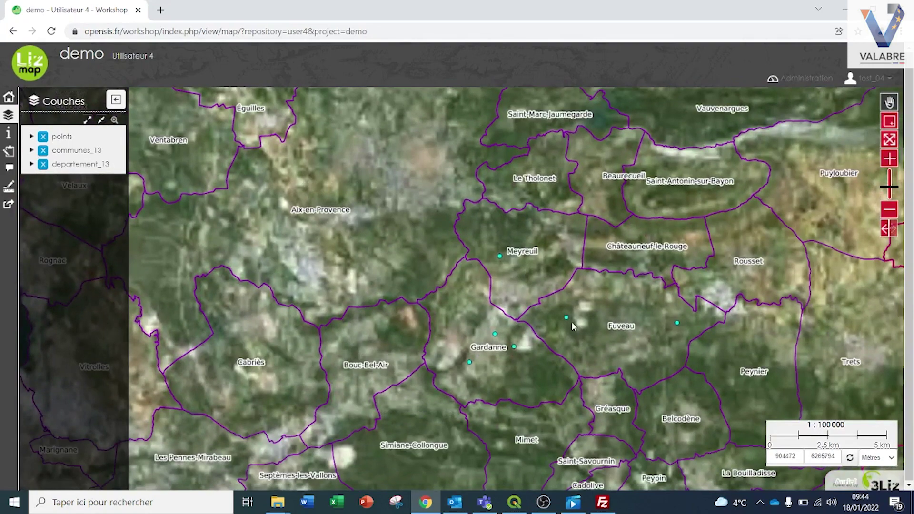
pyautogui.moveTo(572, 319); pyautogui.dragTo(535, 299)
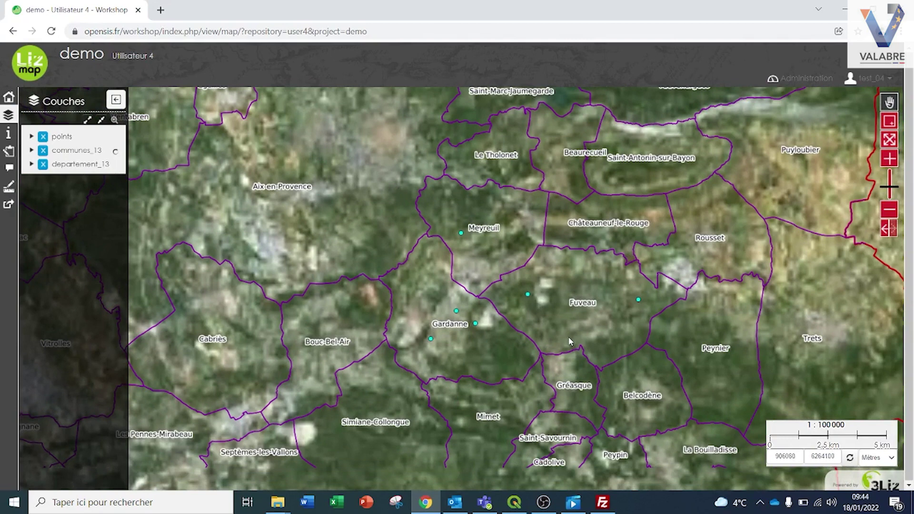
pyautogui.click(527, 294)
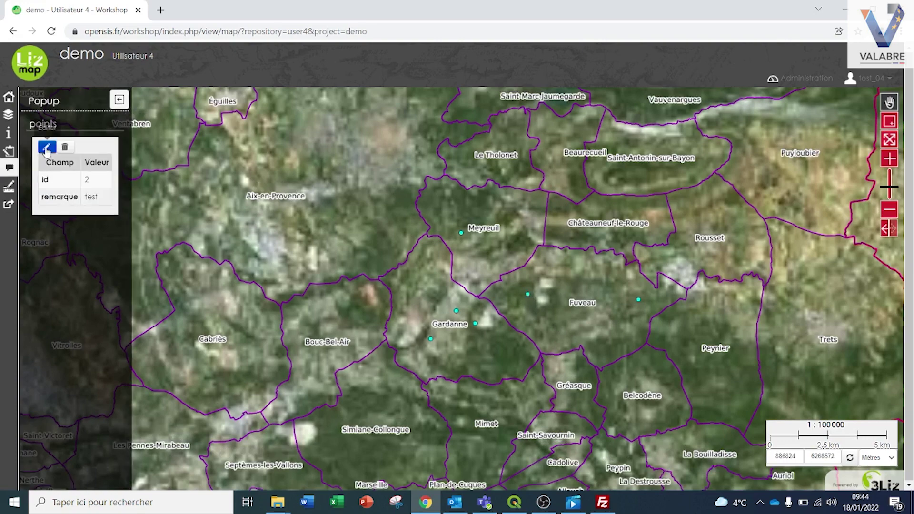
pyautogui.click(47, 148)
pyautogui.click(47, 149)
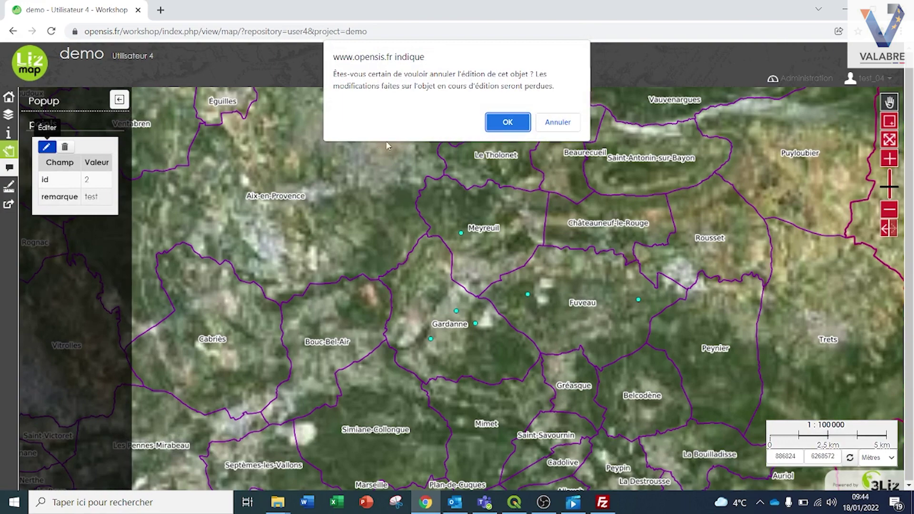
pyautogui.click(499, 124)
pyautogui.click(132, 196)
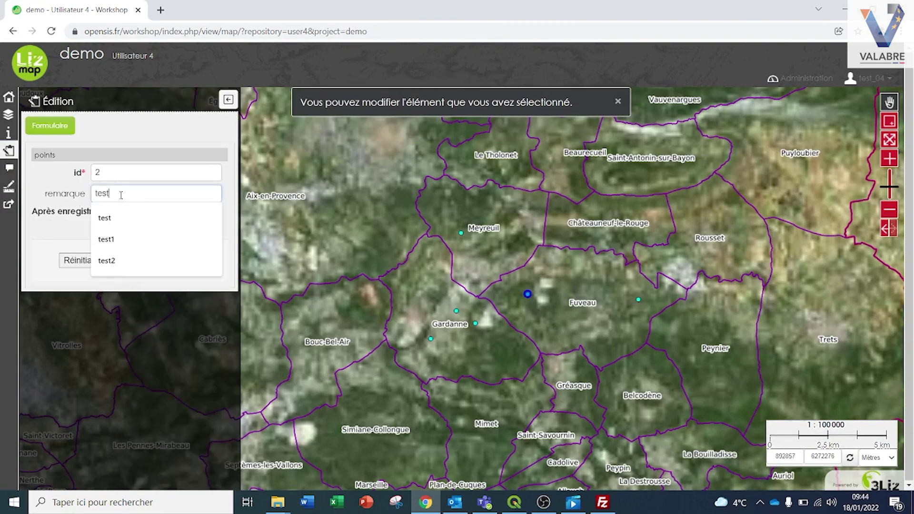
pyautogui.write('3')
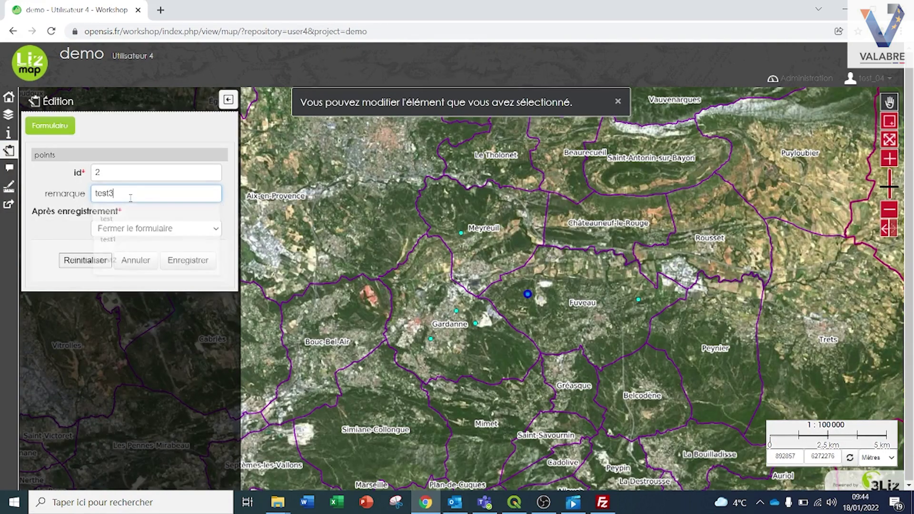
pyautogui.click(202, 263)
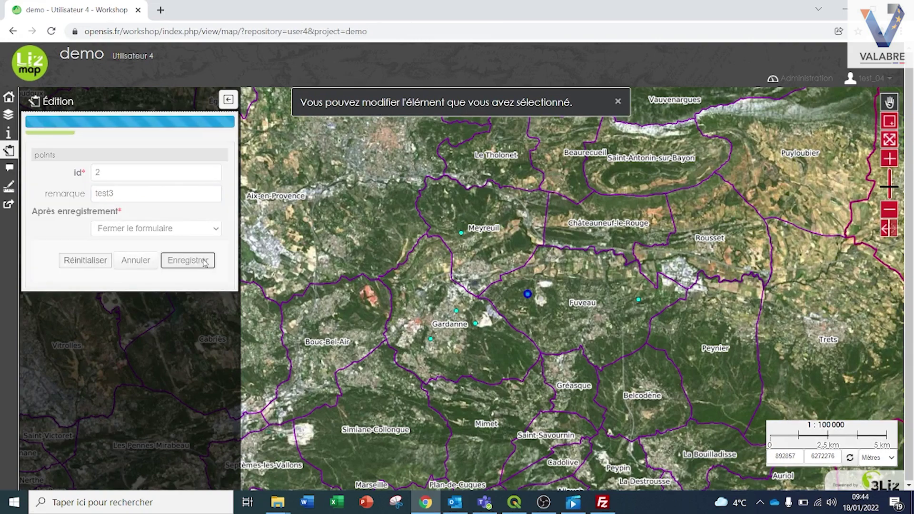
# Check the updated Fuveau point and the Meyreuil point popups, then log out
pyautogui.click(529, 296)
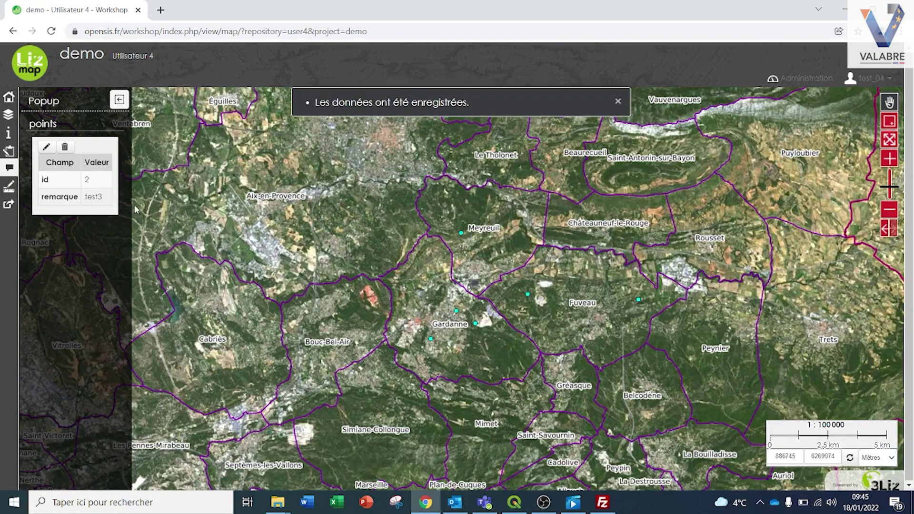
pyautogui.doubleClick(99, 200)
pyautogui.click(110, 202)
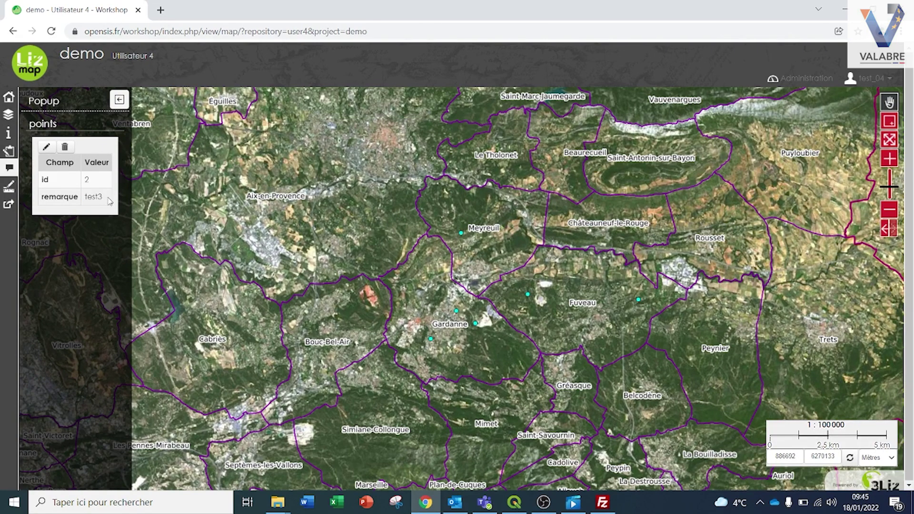
pyautogui.click(462, 235)
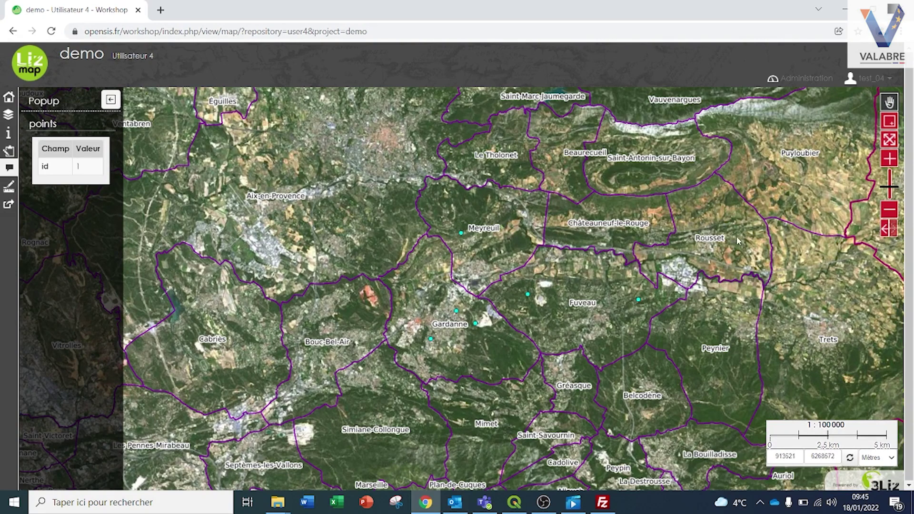
pyautogui.click(864, 78)
pyautogui.click(851, 100)
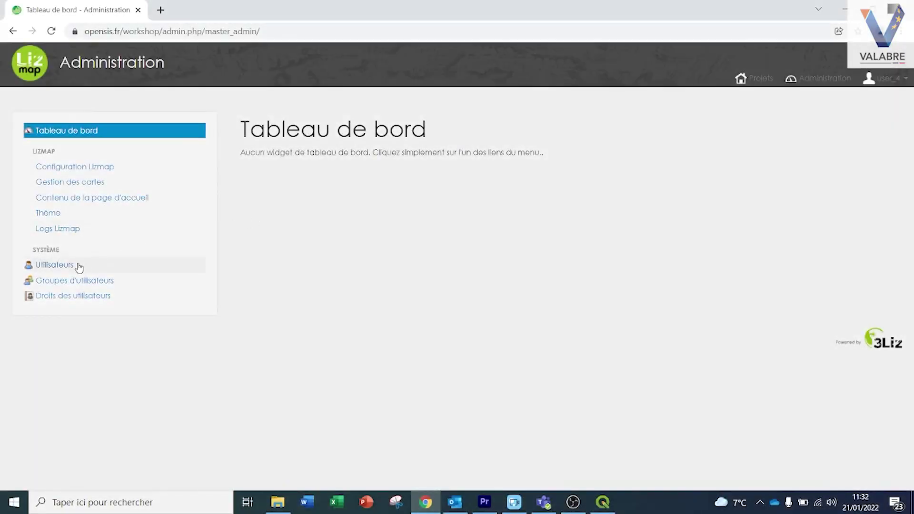
# Open the test user's details and remove it from the fuveau group
pyautogui.click(78, 265)
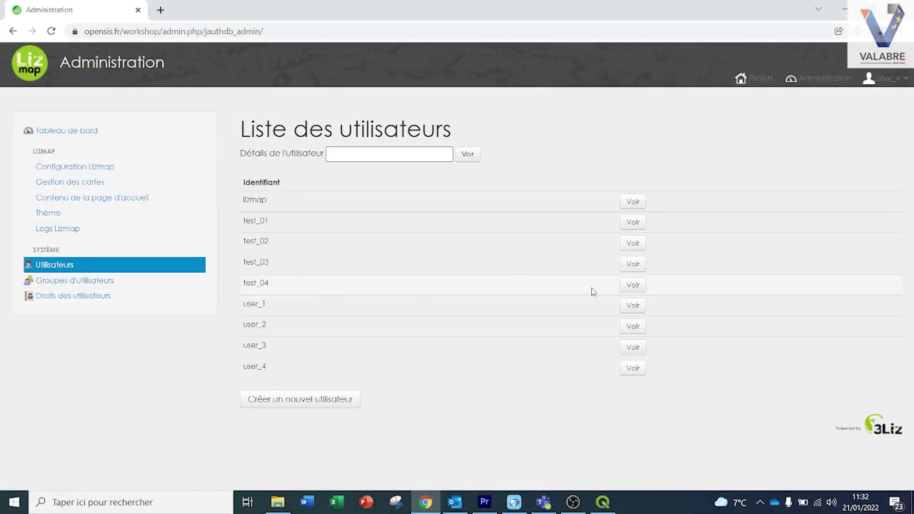
pyautogui.click(631, 285)
pyautogui.scroll(-7, 436, 288)
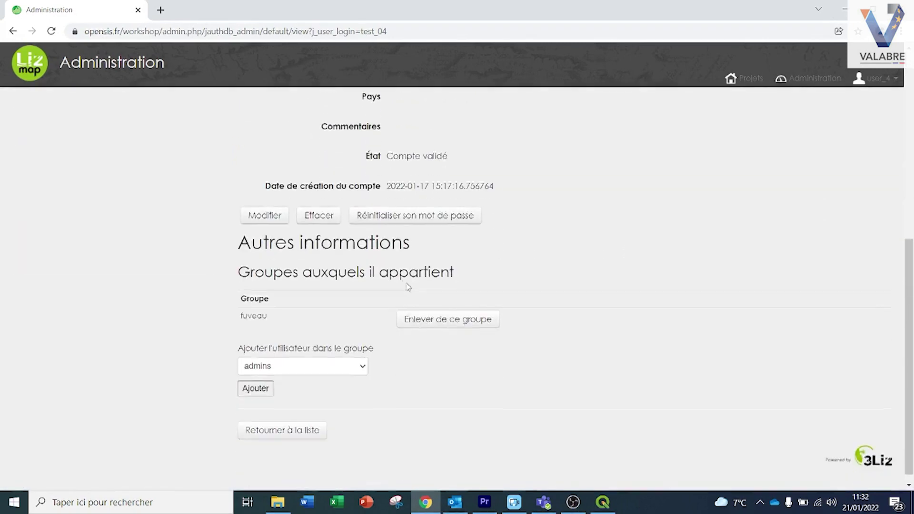
pyautogui.click(422, 325)
pyautogui.scroll(-7, 301, 320)
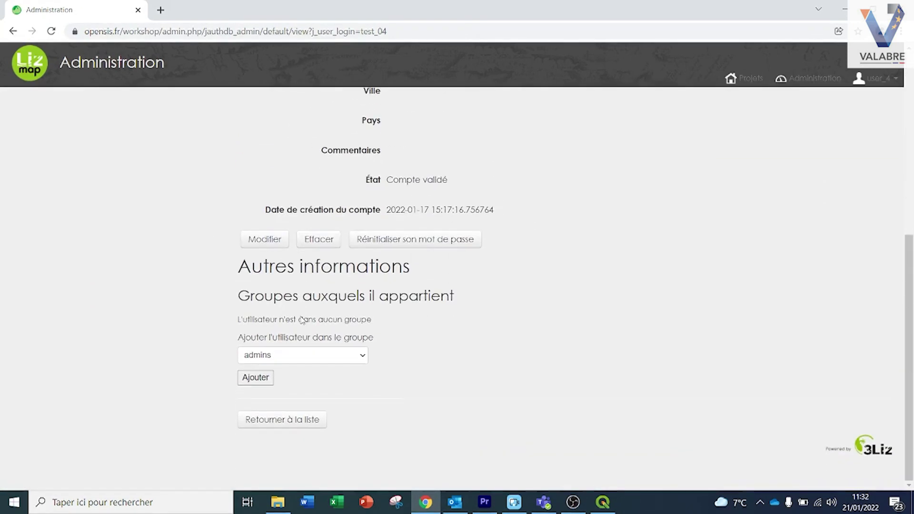
# Add the test user to the gardanne group and go back to the users list
pyautogui.click(362, 358)
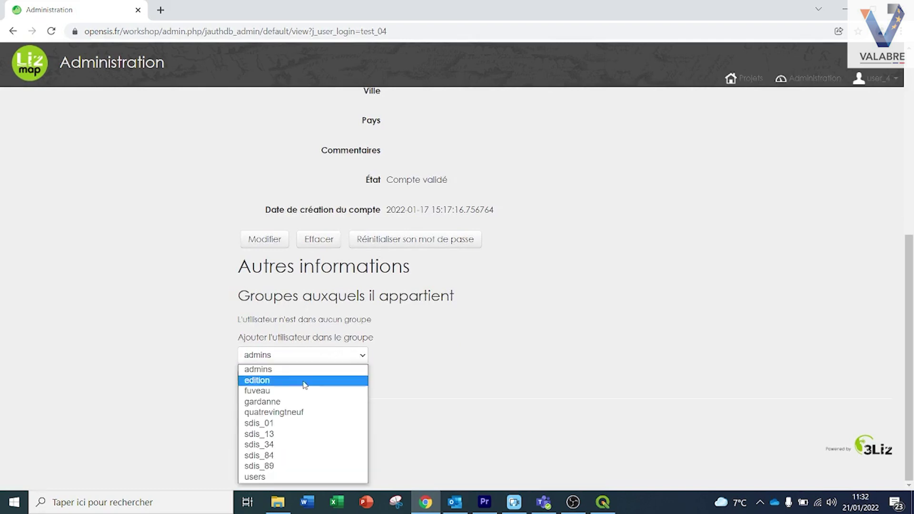
pyautogui.click(298, 401)
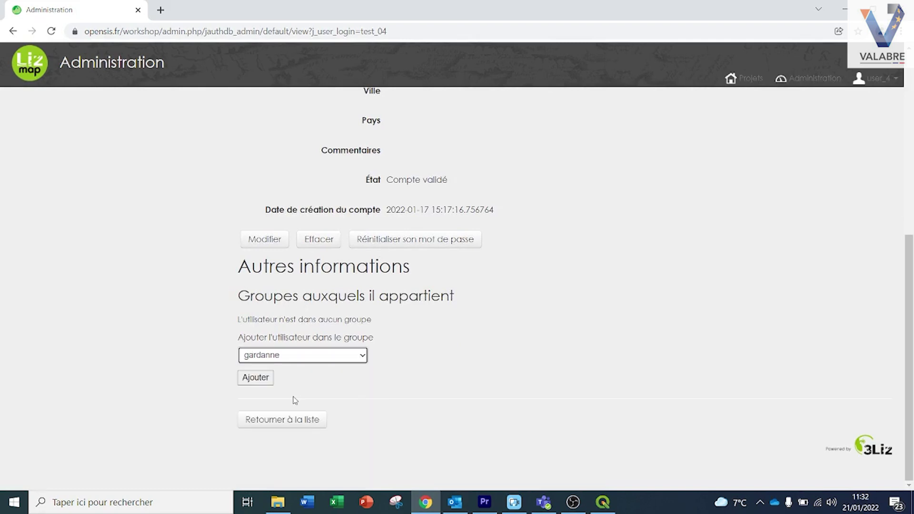
pyautogui.click(255, 378)
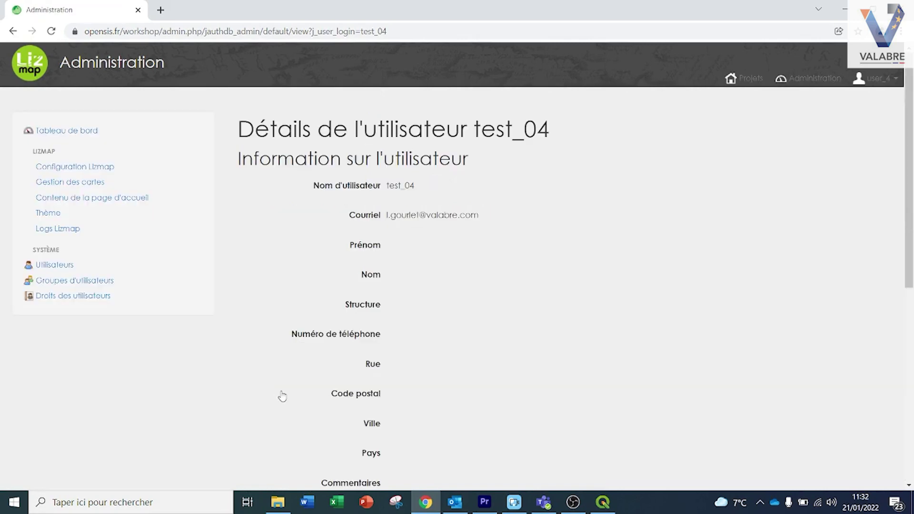
pyautogui.scroll(-6, 286, 388)
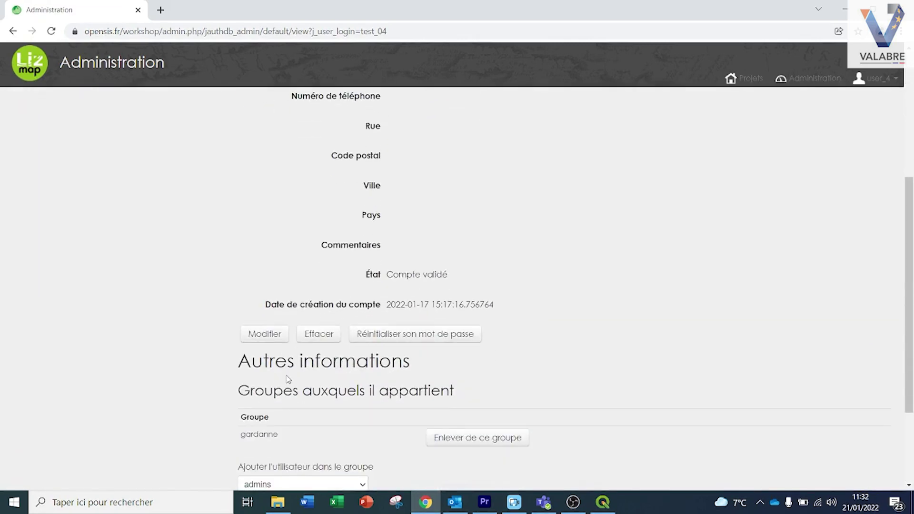
pyautogui.scroll(-2, 282, 378)
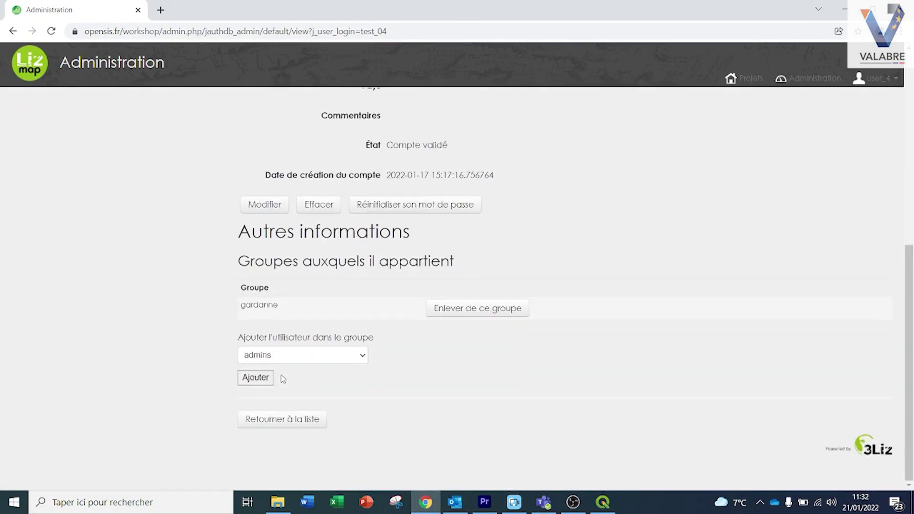
pyautogui.click(298, 422)
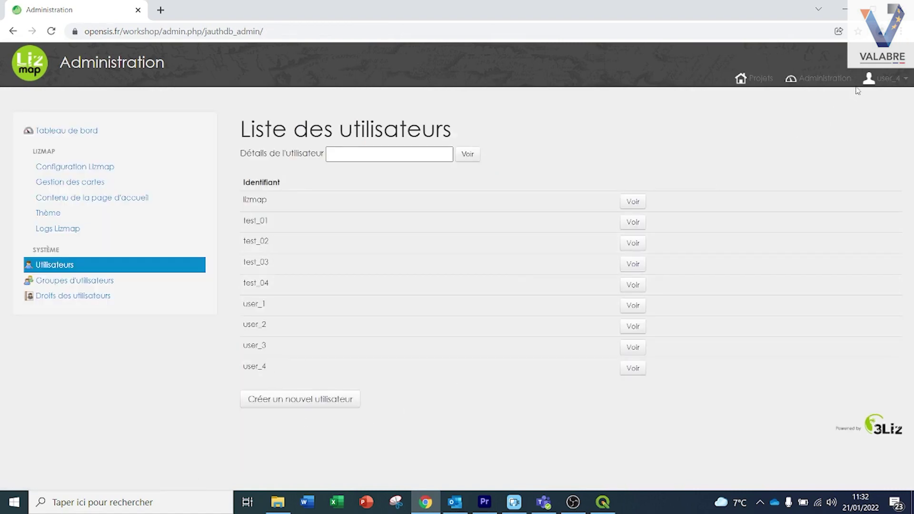
# Log out of the current account and go to the login page
pyautogui.click(882, 79)
pyautogui.click(863, 114)
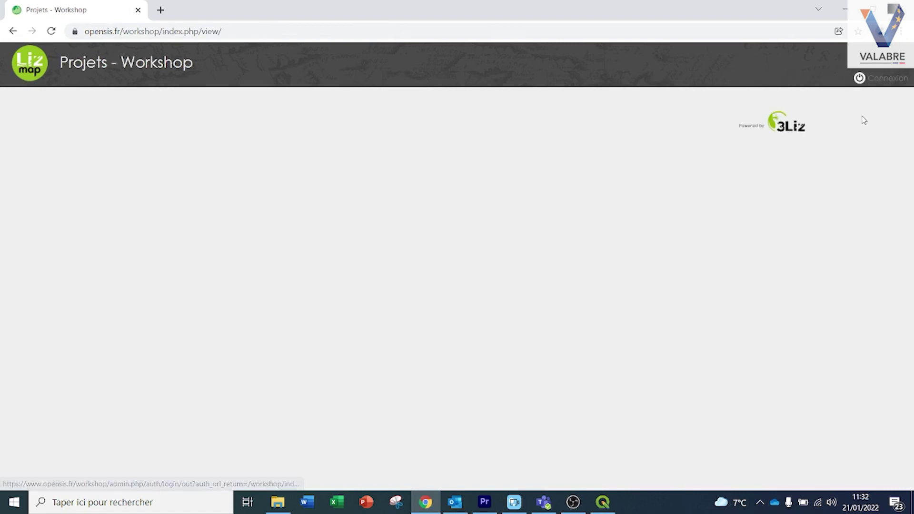
pyautogui.click(860, 78)
# Sign in with the test user's username and password and open the demo map
pyautogui.click(486, 124)
pyautogui.hotkey('ctrl', 'a')
pyautogui.write('te')
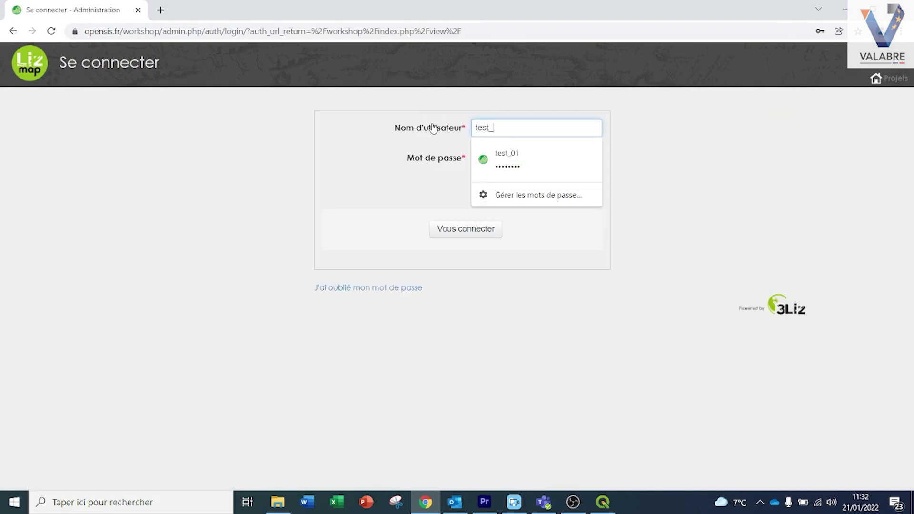
pyautogui.write('st_04')
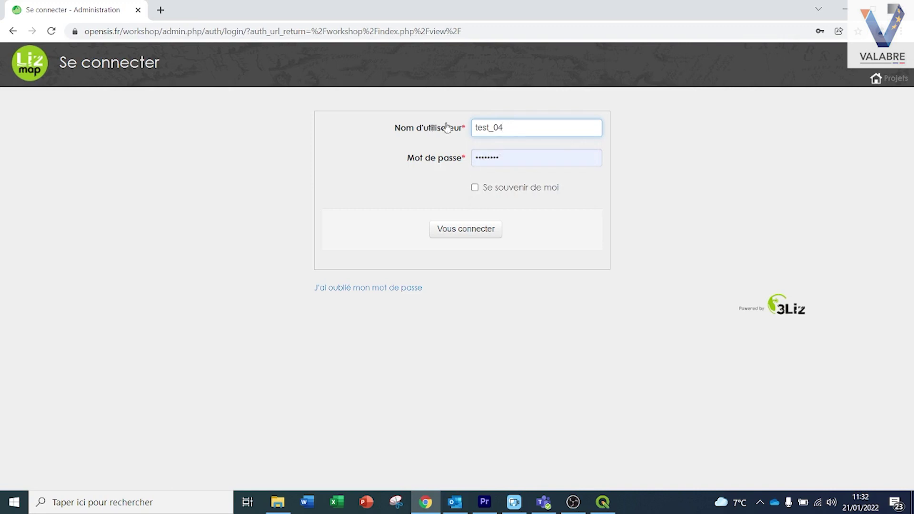
pyautogui.press('Tab')
pyautogui.write('te')
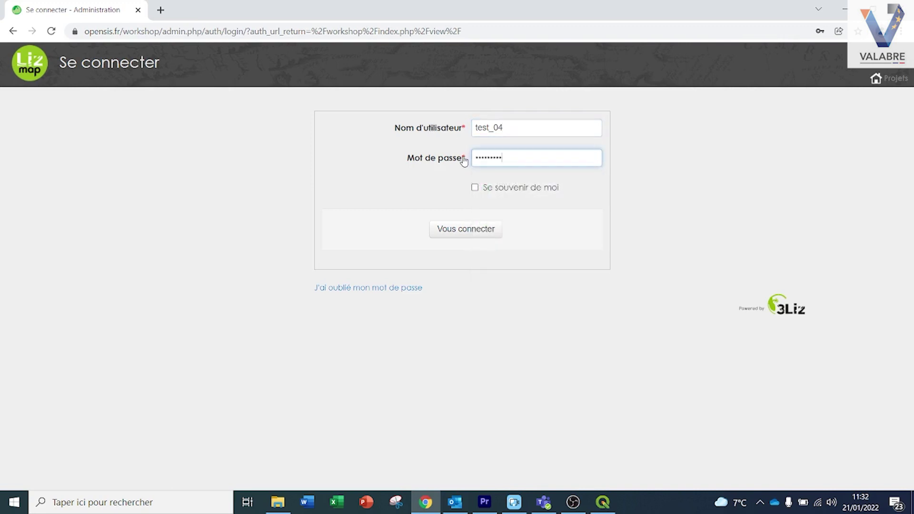
pyautogui.click(455, 230)
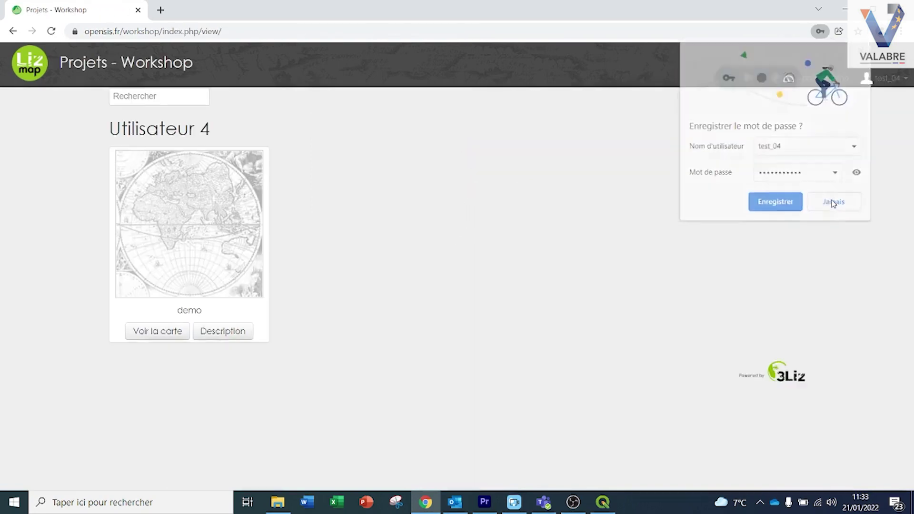
pyautogui.click(826, 200)
pyautogui.click(236, 209)
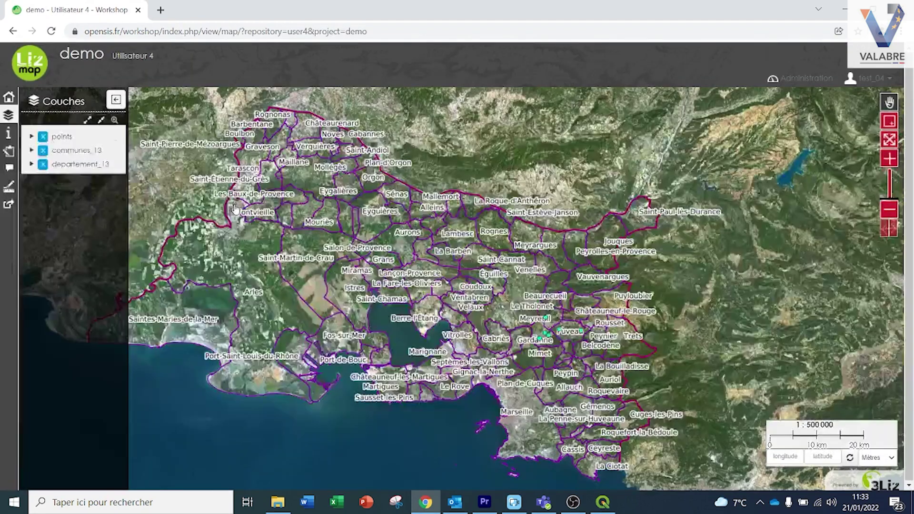
# Set the remarque of the Gardanne point (id 1) to test and save it
pyautogui.scroll(3, 555, 336)
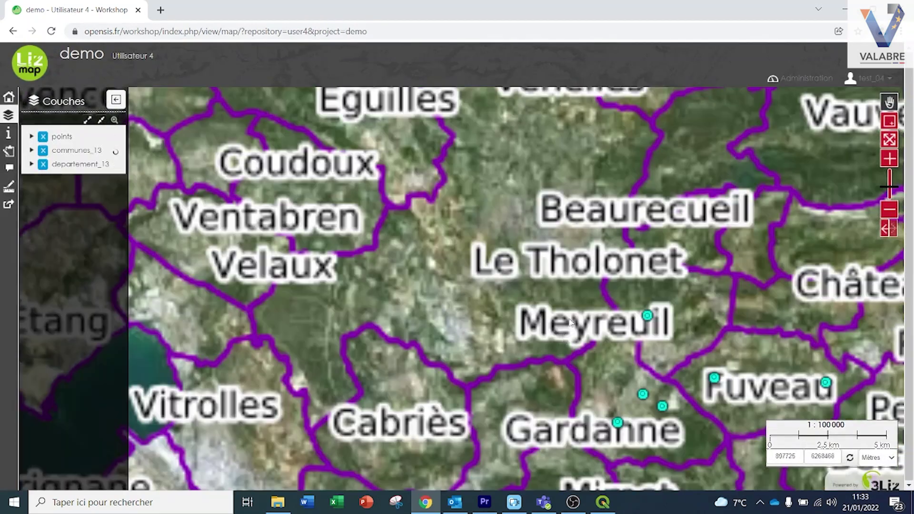
pyautogui.moveTo(571, 324); pyautogui.dragTo(398, 234)
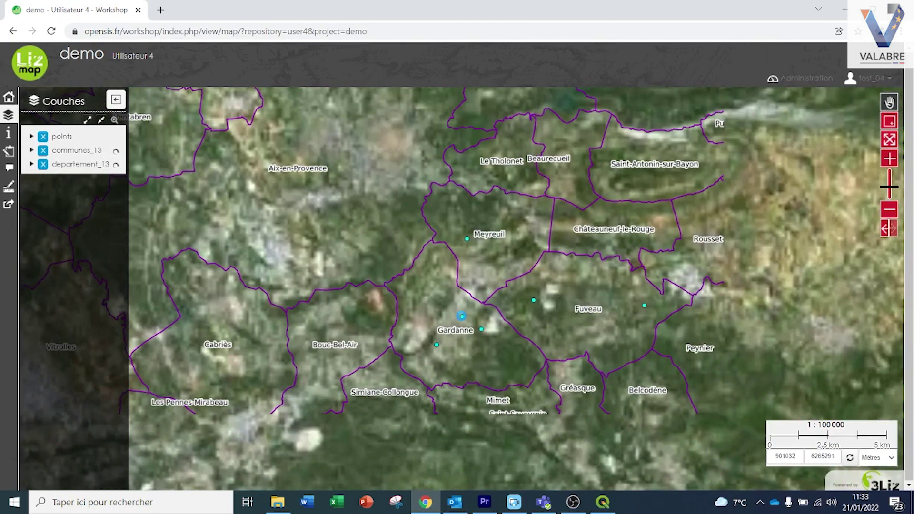
pyautogui.click(461, 316)
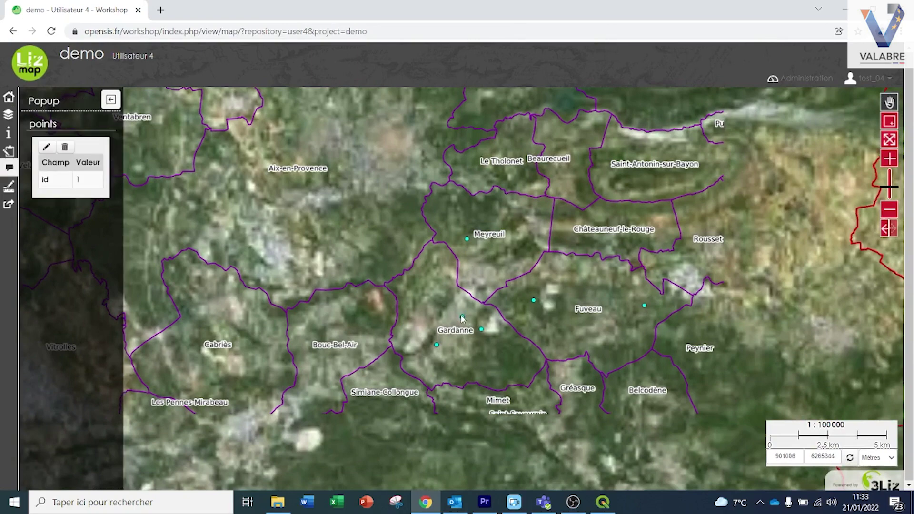
pyautogui.click(47, 147)
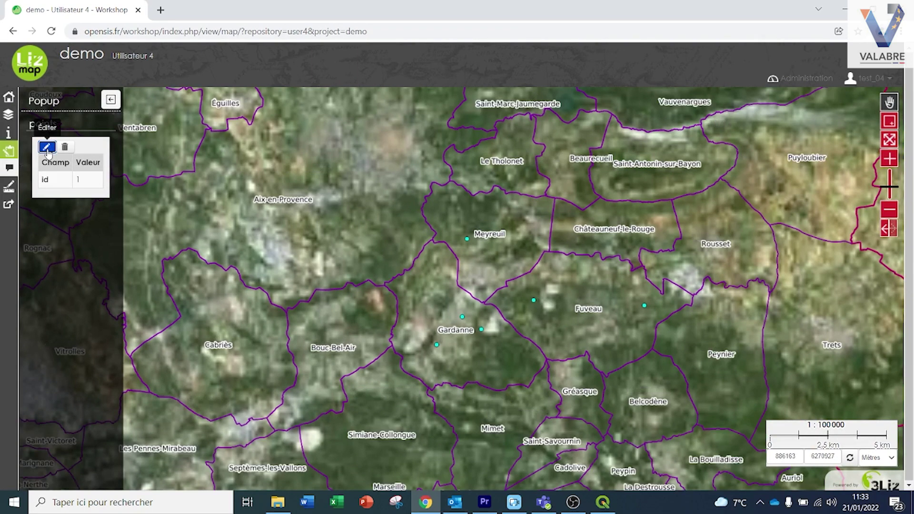
pyautogui.click(109, 193)
pyautogui.write('test')
pyautogui.click(75, 178)
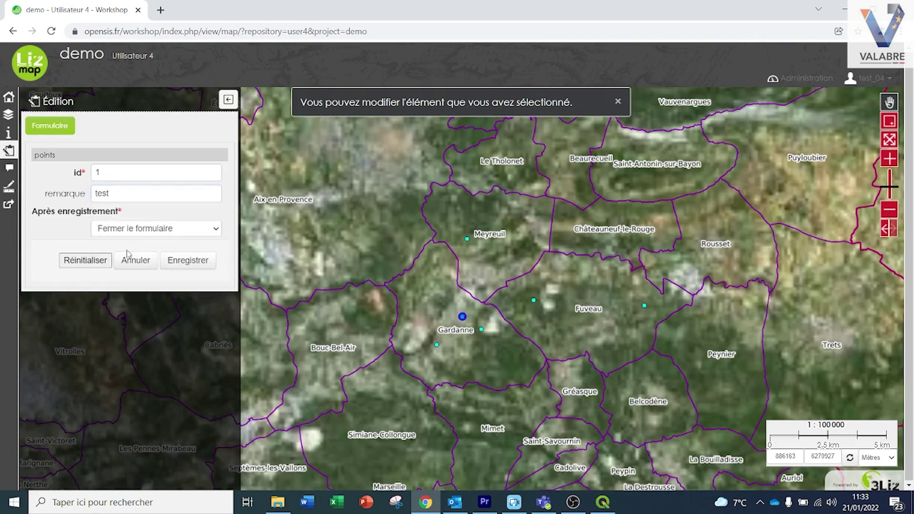
pyautogui.click(192, 263)
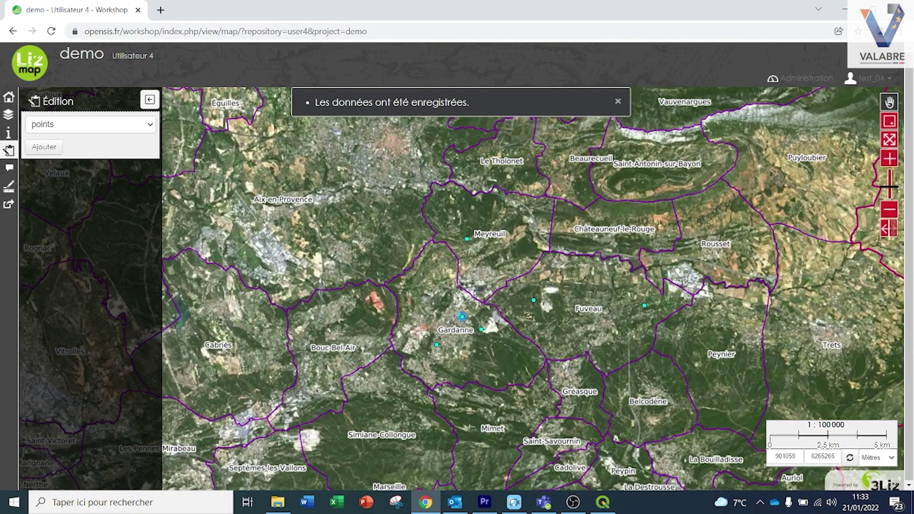
# Verify the saved Gardanne point's remark, then view the point west of Fuveau
pyautogui.click(462, 316)
pyautogui.moveTo(100, 202); pyautogui.dragTo(83, 200)
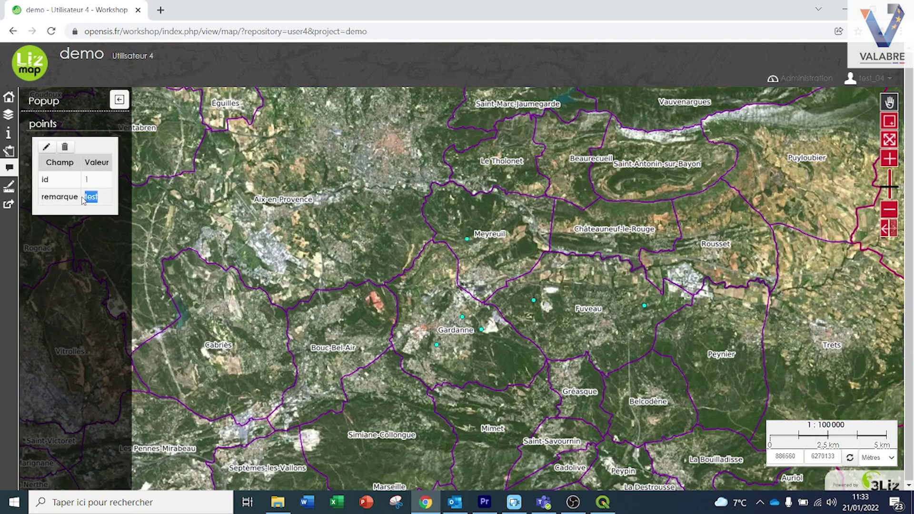
pyautogui.click(100, 201)
pyautogui.click(534, 300)
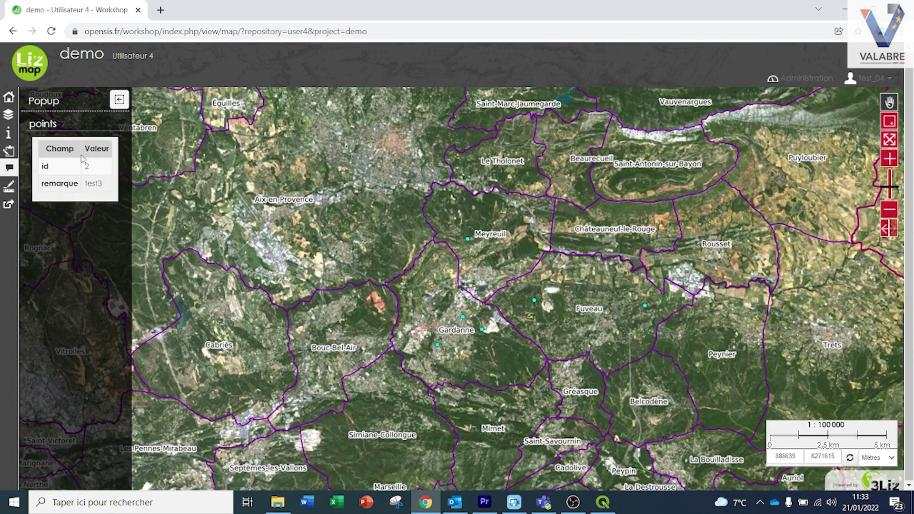
# Show the attribute popup of the Meyreuil point (id 6)
pyautogui.click(468, 239)
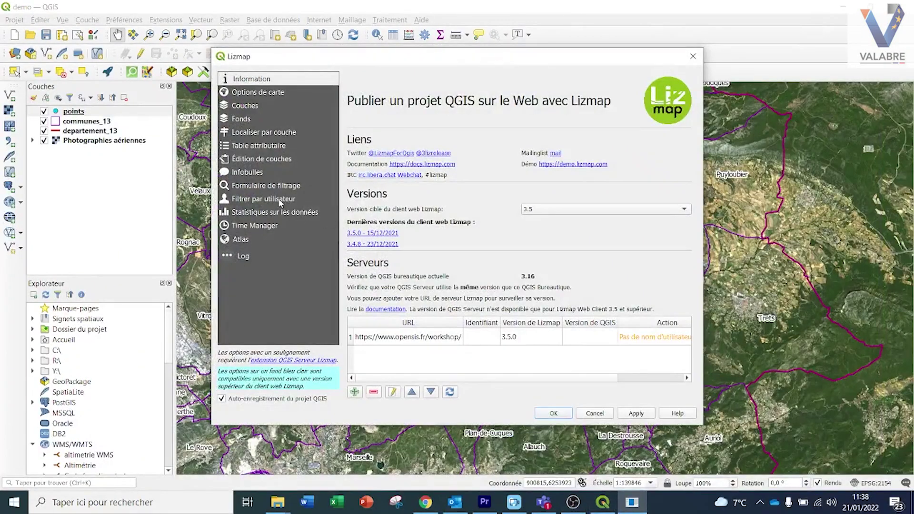
# Set the points spatial filter to Display and editing, use groupe as group field, and save
pyautogui.click(279, 203)
pyautogui.doubleClick(515, 362)
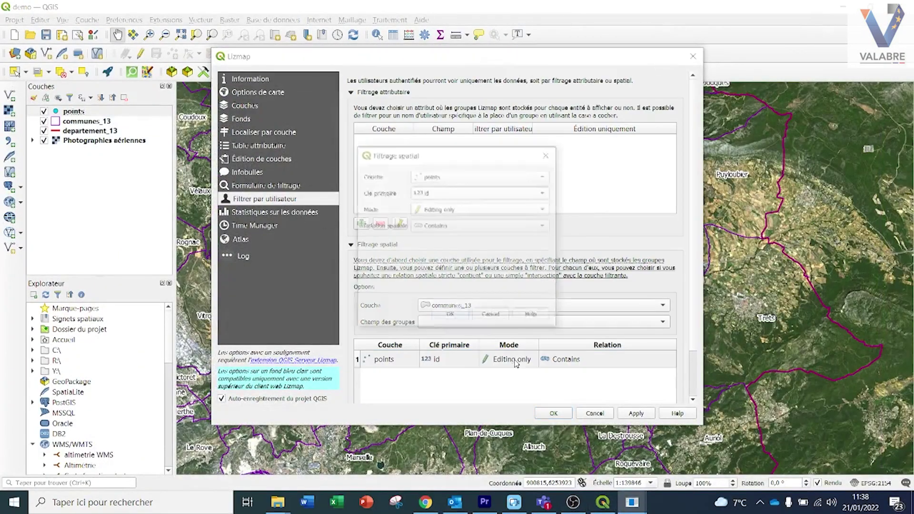
pyautogui.click(460, 210)
pyautogui.click(460, 198)
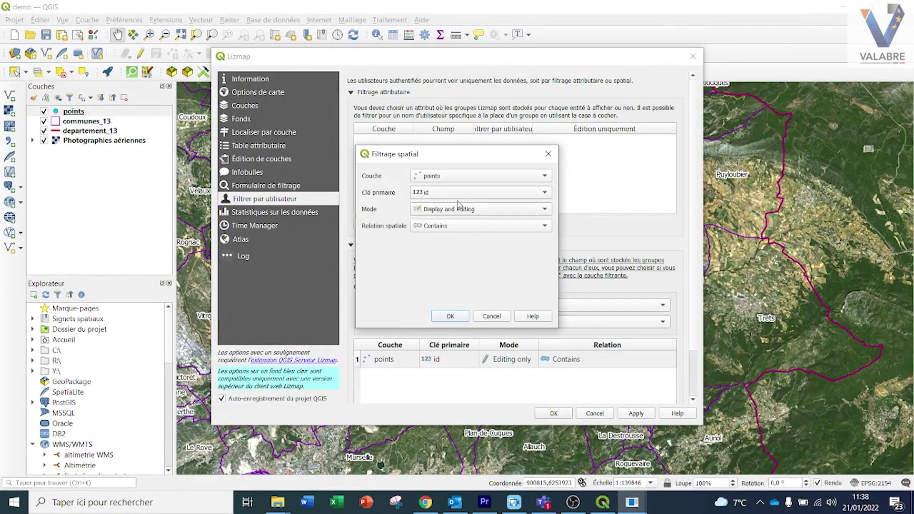
pyautogui.click(456, 316)
pyautogui.click(459, 324)
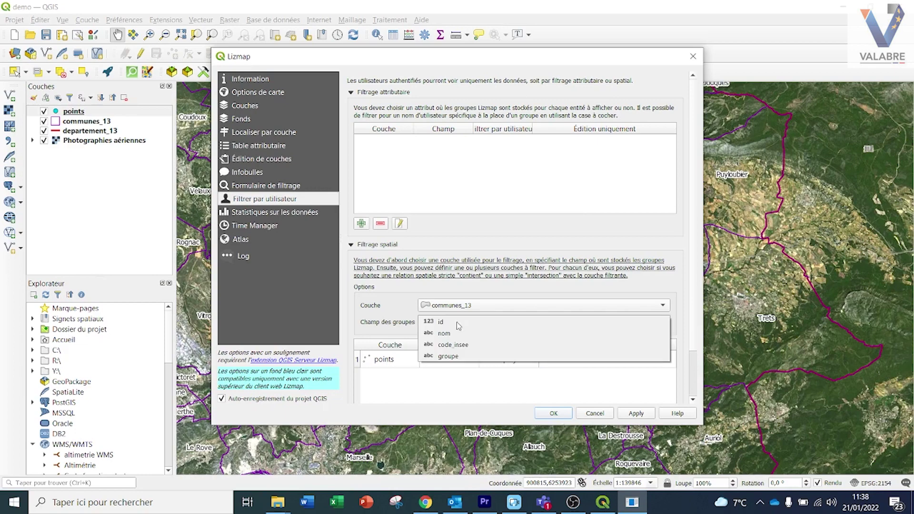
pyautogui.click(457, 357)
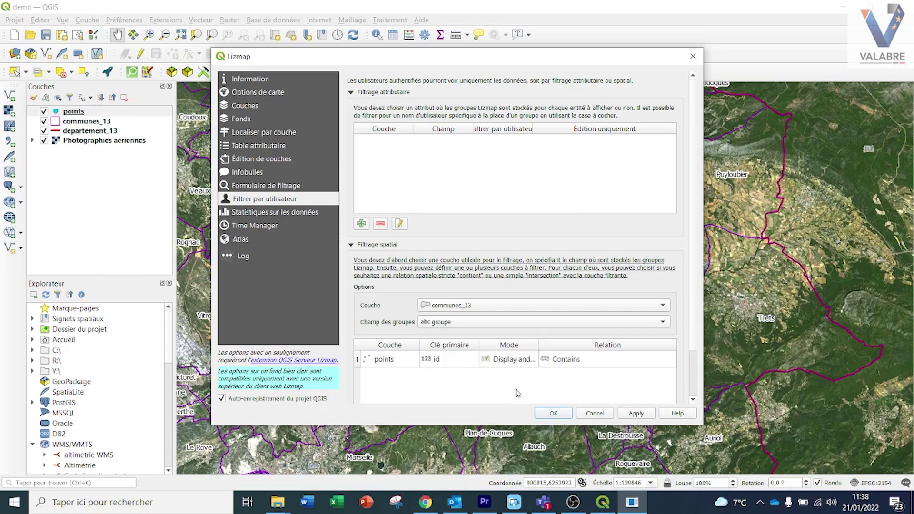
pyautogui.click(553, 414)
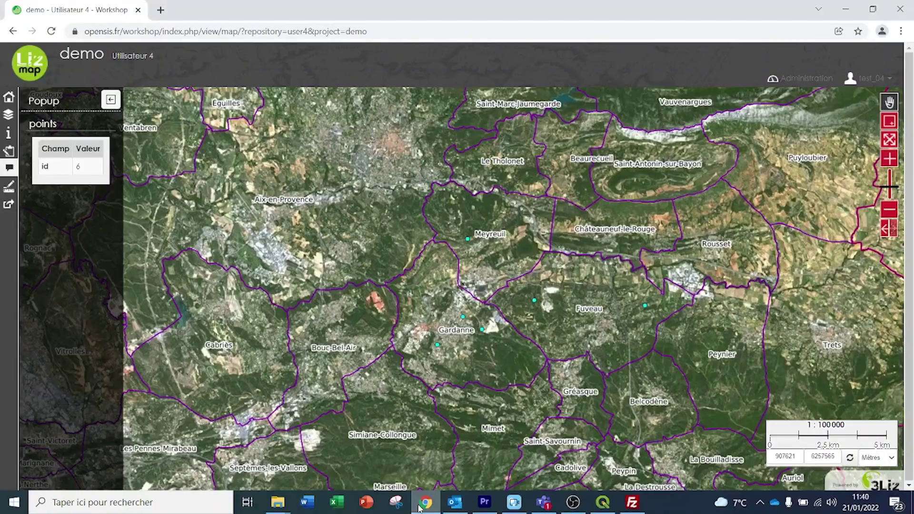
# Reload the demo map and zoom into Gardanne to confirm only its points show
pyautogui.click(52, 32)
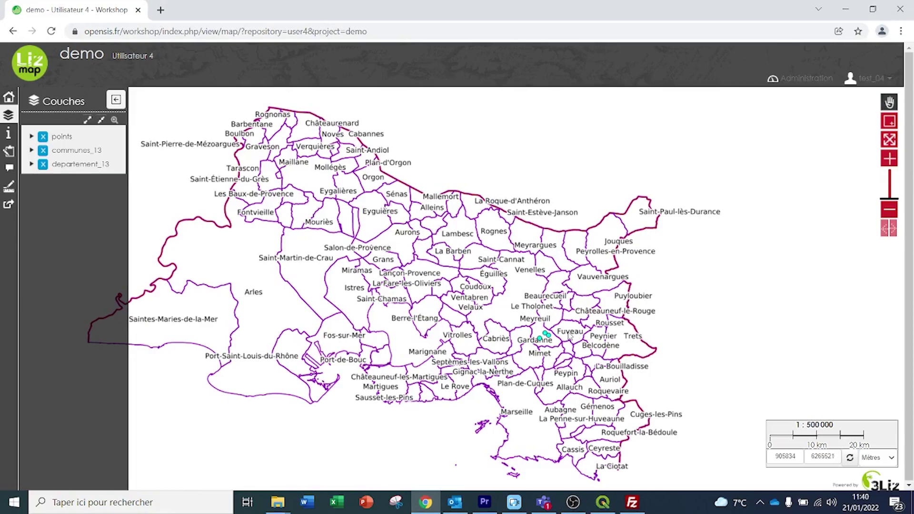
pyautogui.scroll(3, 563, 336)
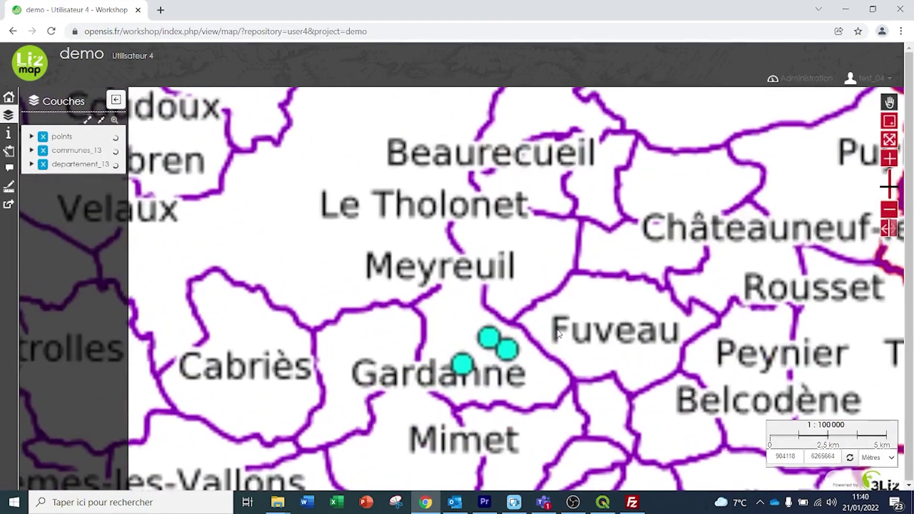